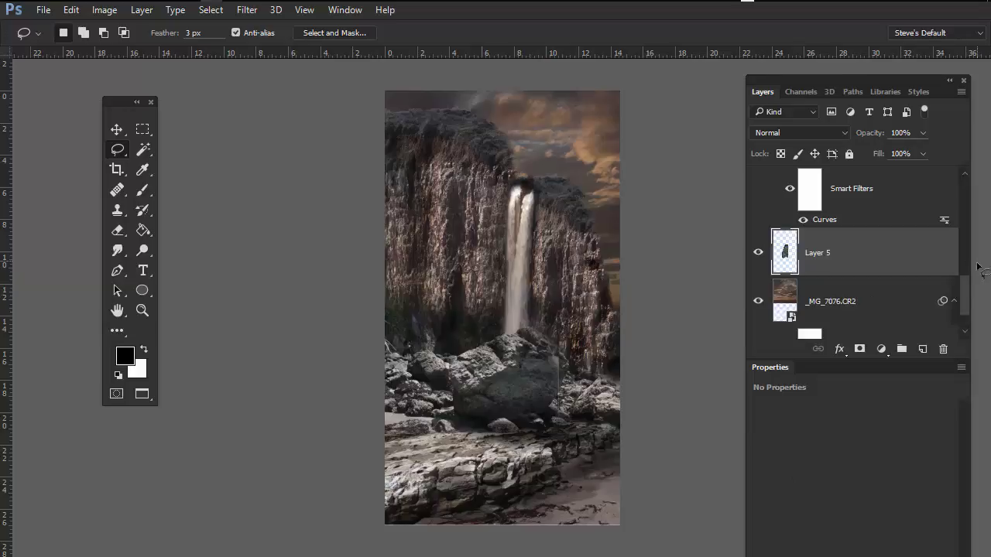
Move Layer 5 to the top of the layer stack and position its foliage patch over the cliff just left of the waterfall
left_click_drag(960, 304, 837, 178)
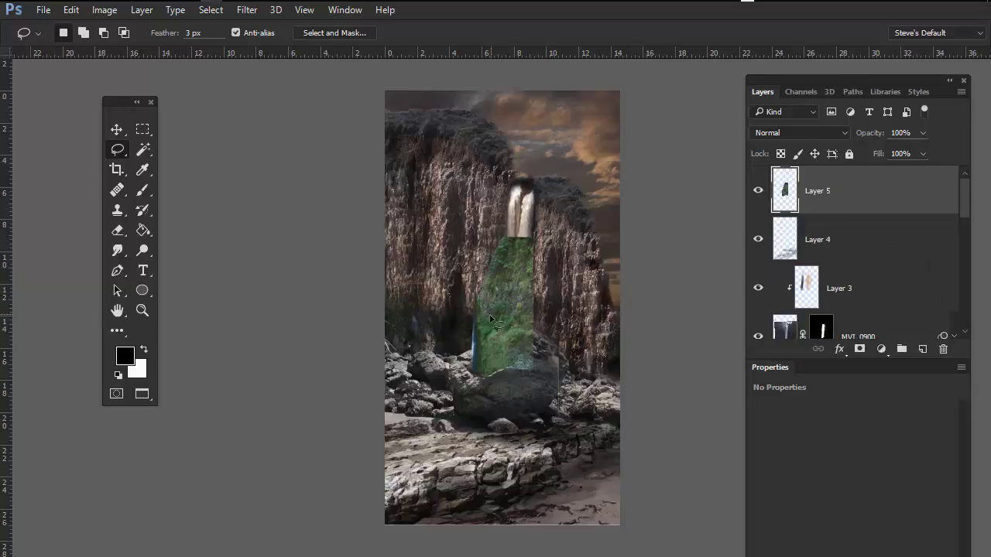
key("v")
left_click_drag(498, 309, 535, 273)
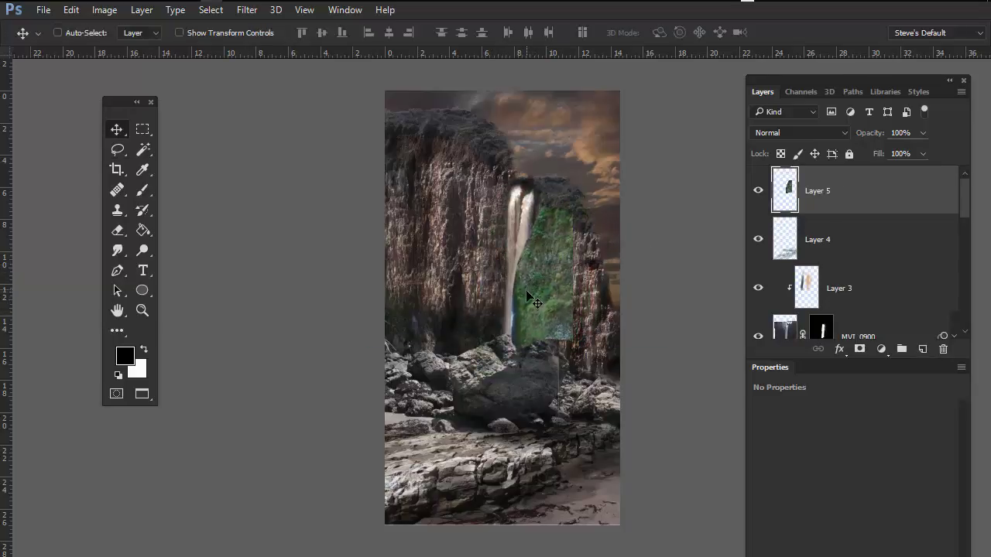
scroll(596, 277, "up", 3)
scroll(600, 278, "up", 3)
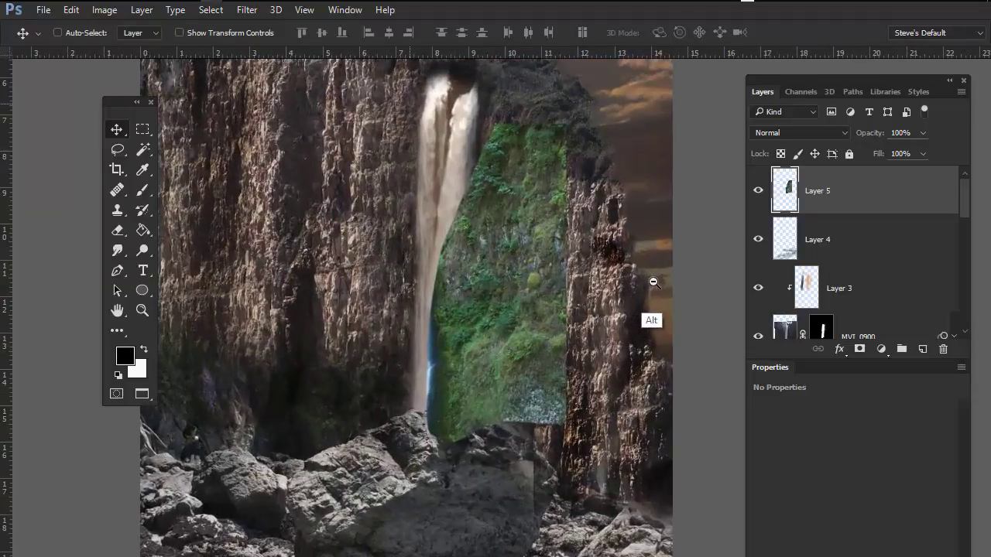
left_click_drag(557, 302, 367, 315)
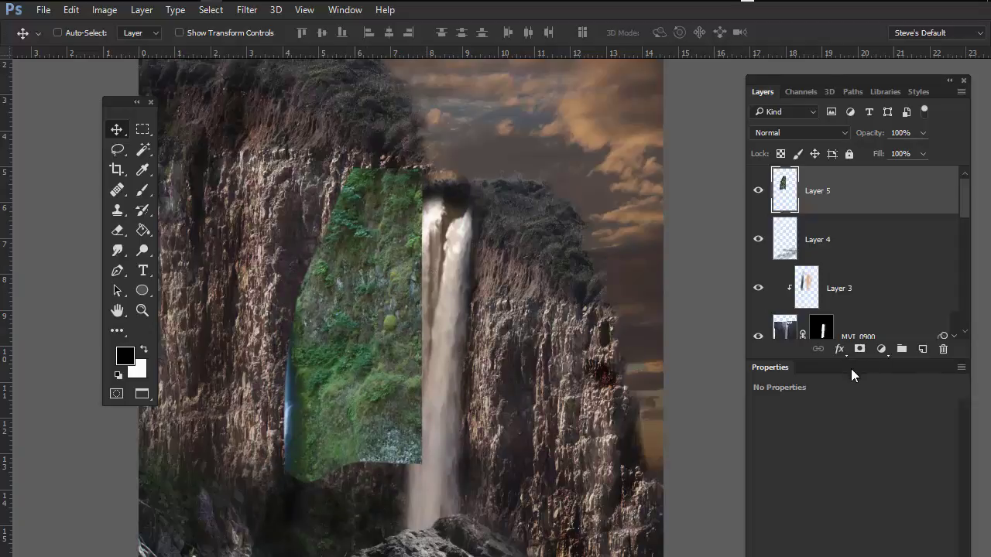
Add a black mask hiding all of Layer 5 and switch to the Brush tool for painting on it
key("alt")
left_click(860, 349, "alt")
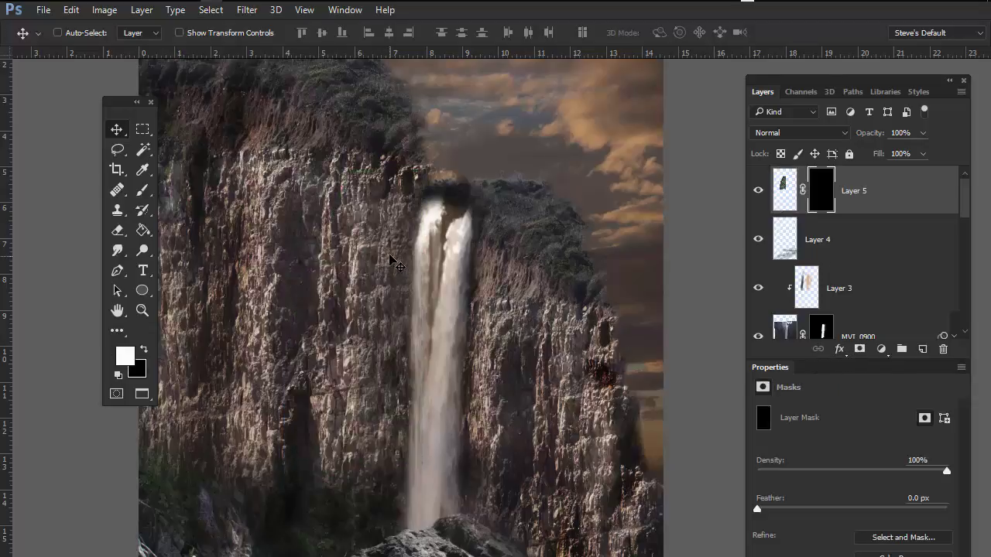
key("b")
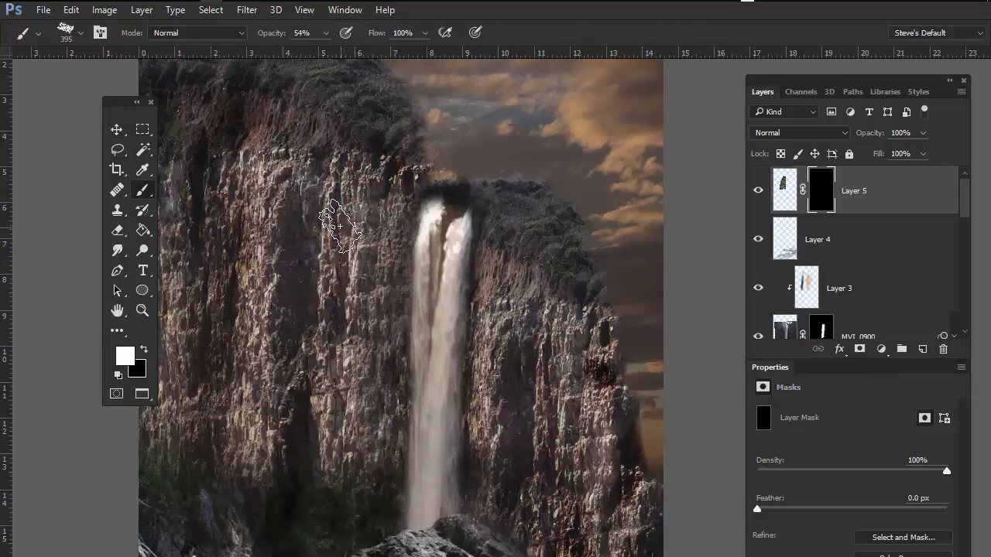
Set the angle jitter to 11% in the chalk brush's shape dynamics
right_click(344, 233)
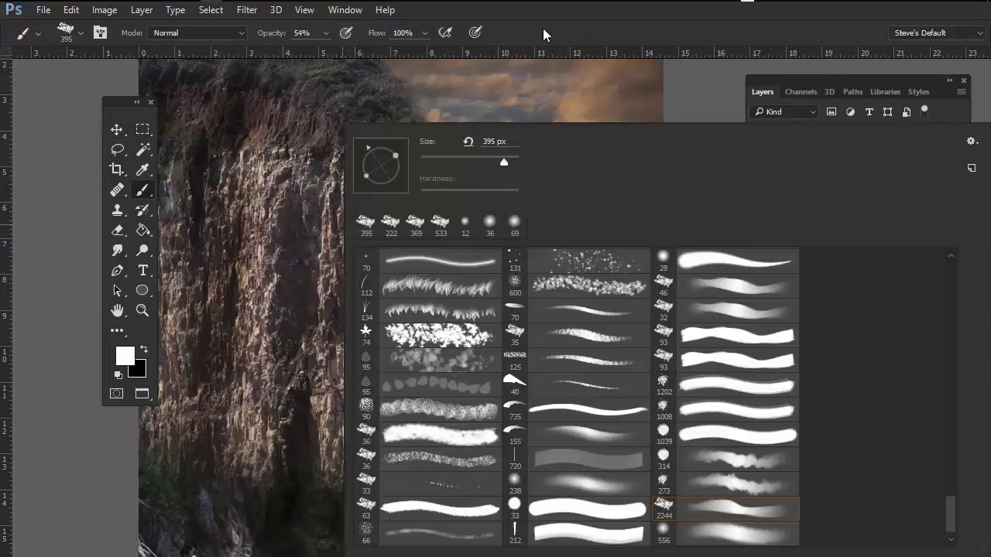
key("Return")
left_click(68, 33)
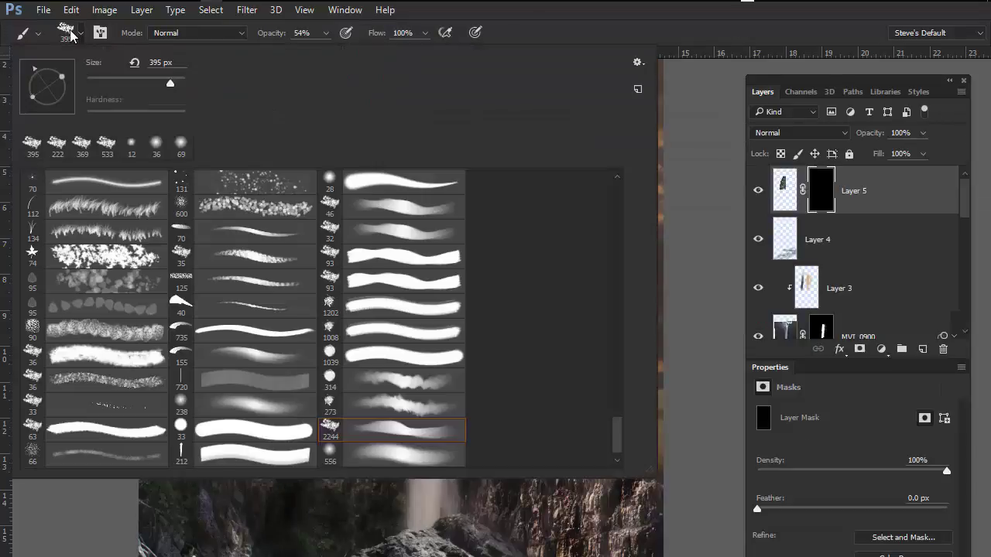
left_click(68, 32)
left_click(99, 33)
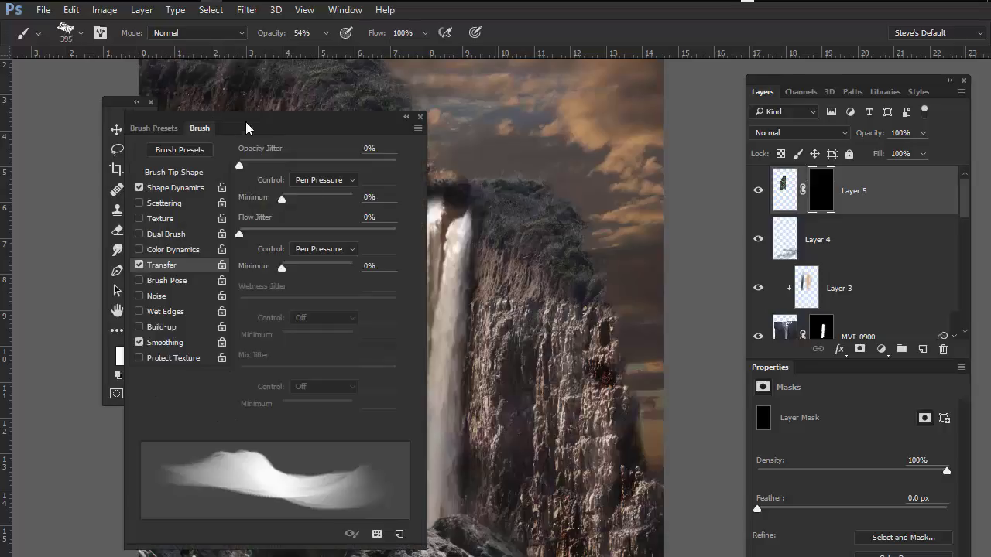
left_click_drag(246, 128, 379, 106)
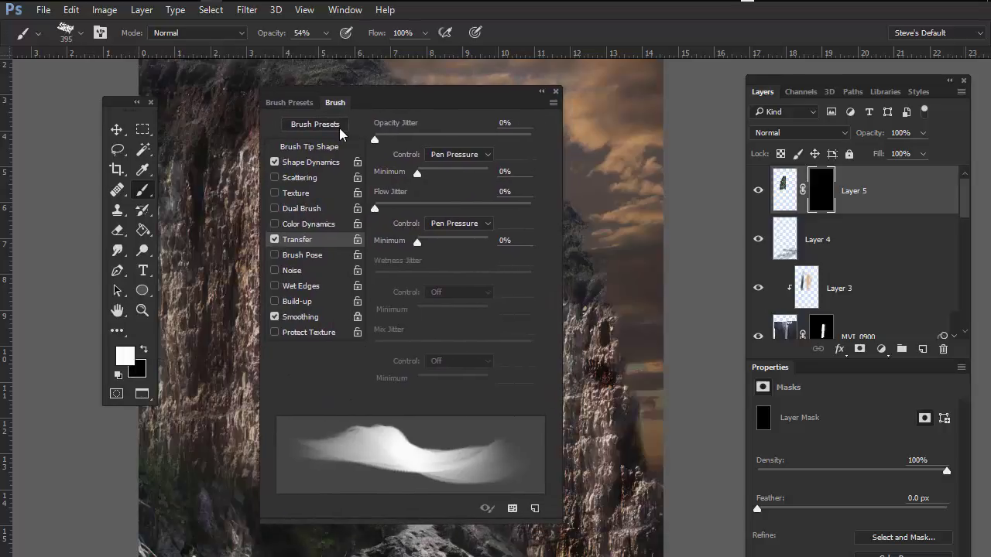
left_click(313, 163)
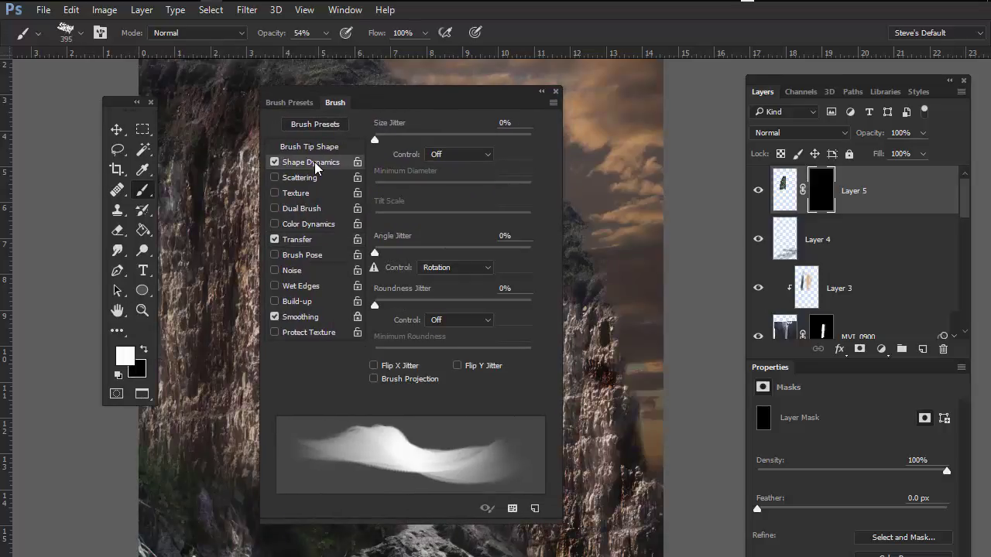
left_click_drag(374, 252, 395, 255)
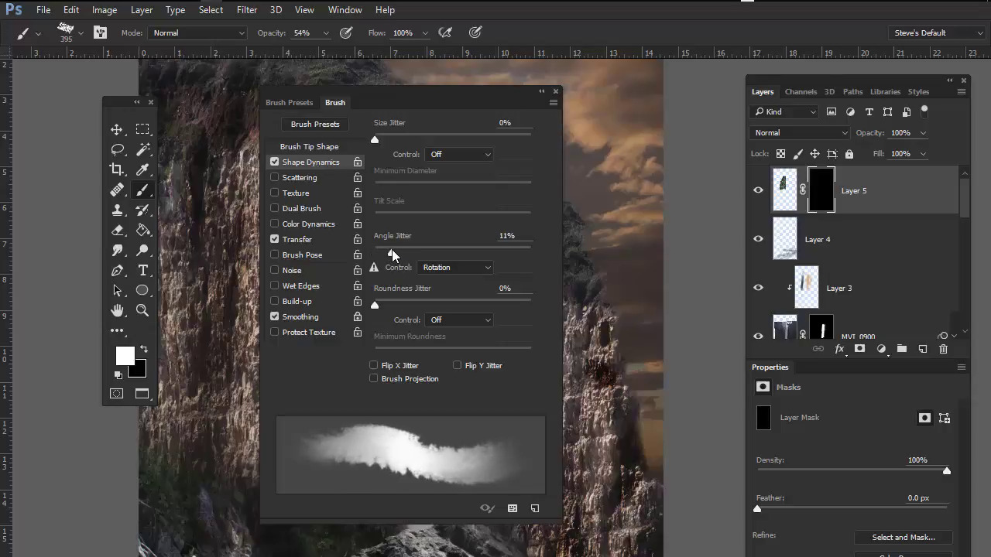
Enable scattering at 59% for the brush and set its tip size to 73 px
left_click(331, 178)
left_click_drag(375, 138, 384, 138)
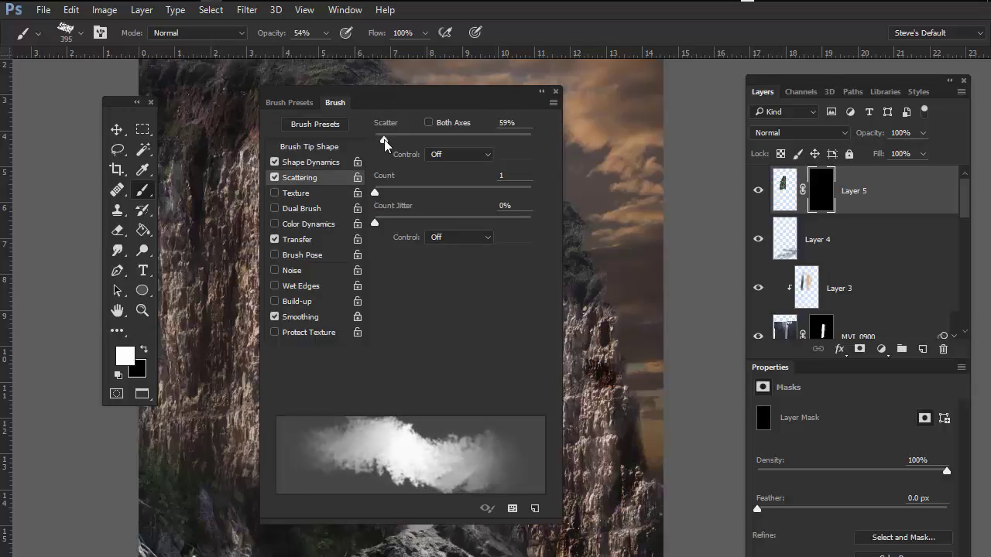
left_click(330, 146)
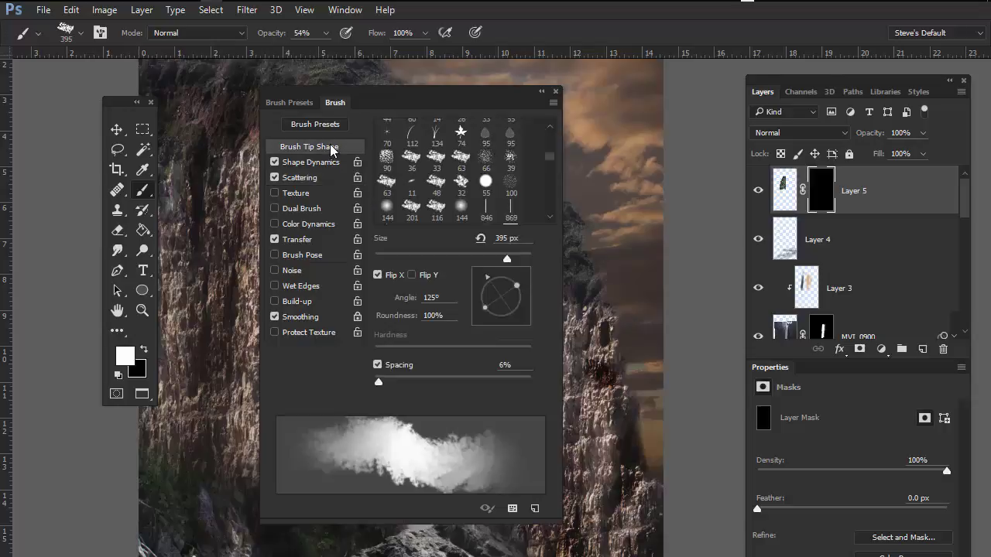
mouse_move(596, 196)
left_mouse_down()
mouse_move(569, 198)
mouse_move(582, 212)
left_mouse_up()
Save the customized brush as a new preset named Chalk 36 pixels 43, capturing its size
left_click(553, 102)
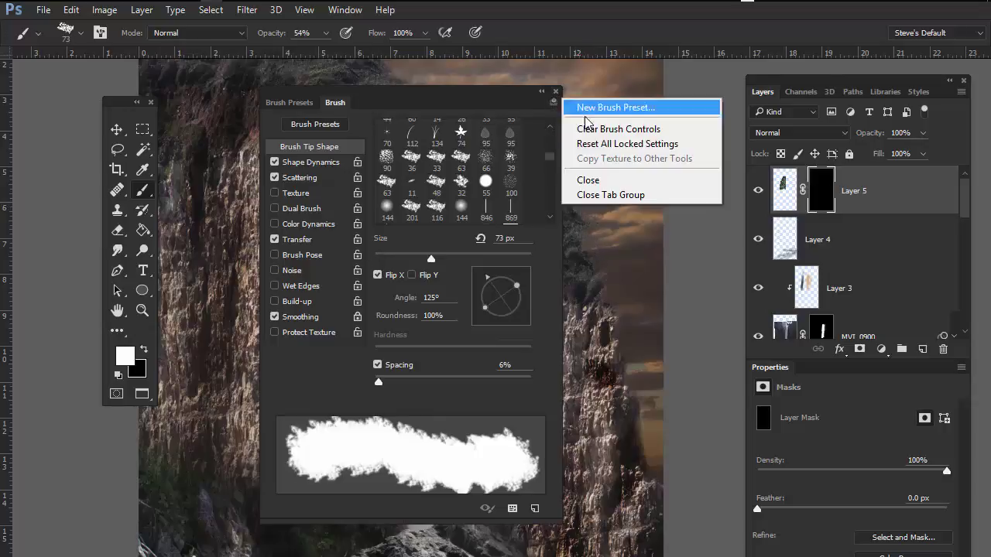
left_click(601, 109)
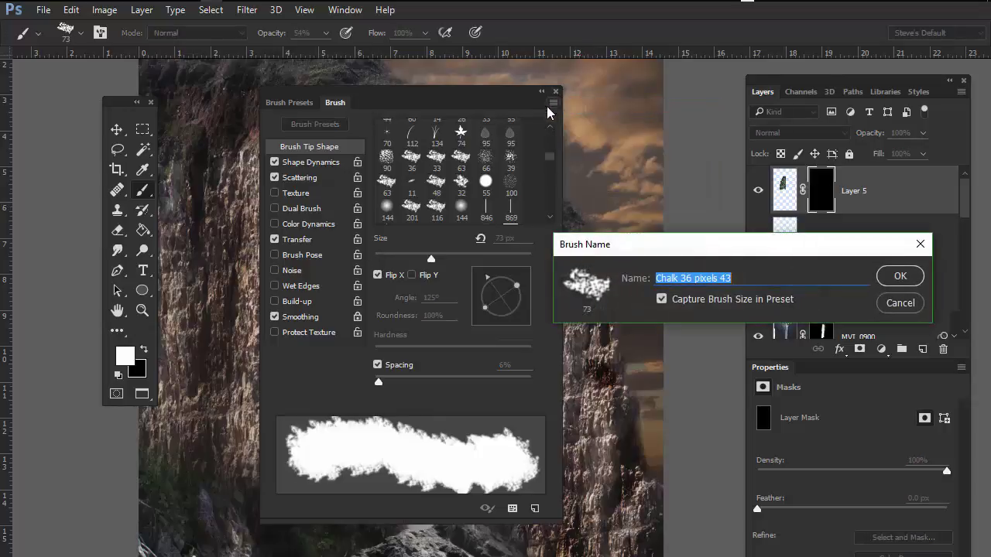
left_click(901, 277)
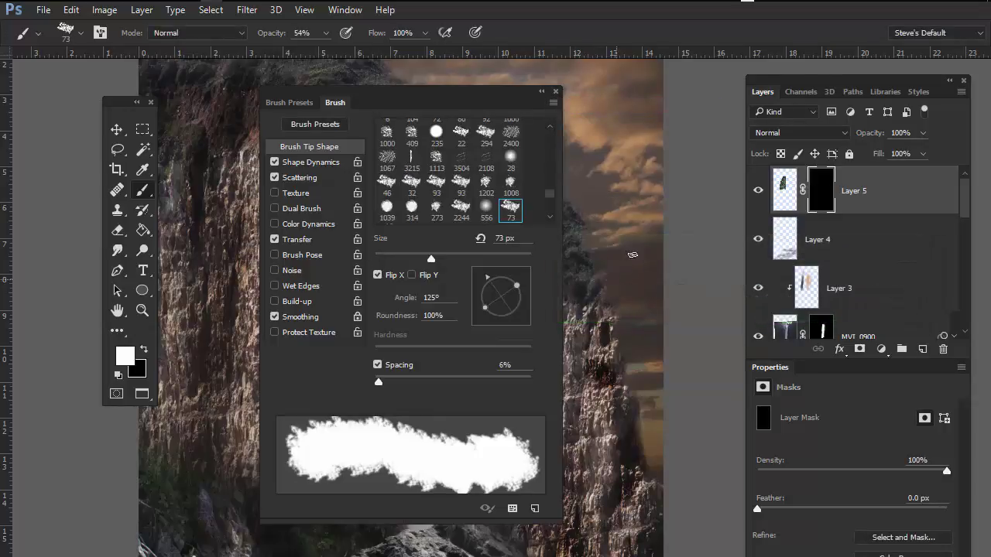
left_click(556, 92)
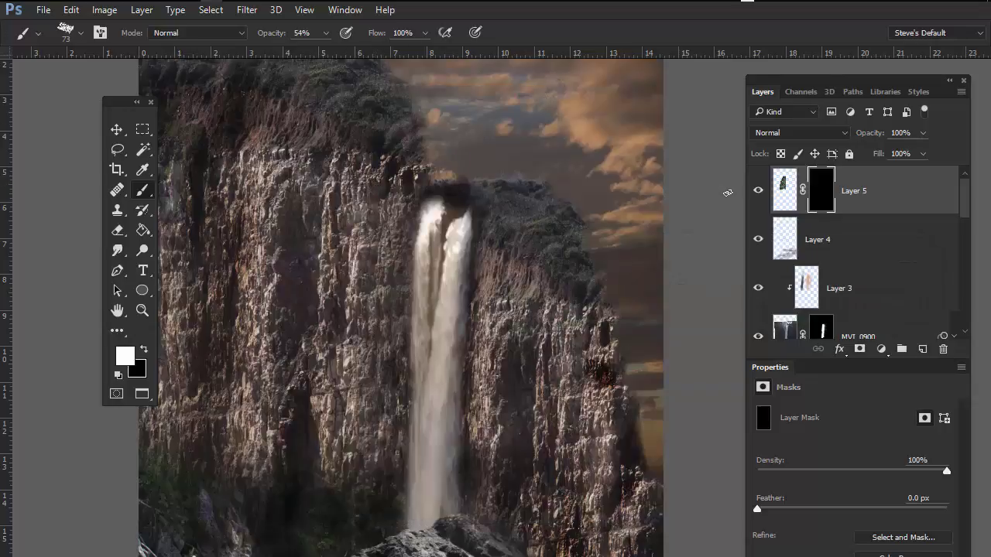
Check the unmasked foliage, then paint on Layer 5's mask to reveal greenery along the upper cliff left of the waterfall
left_click(821, 192, "shift")
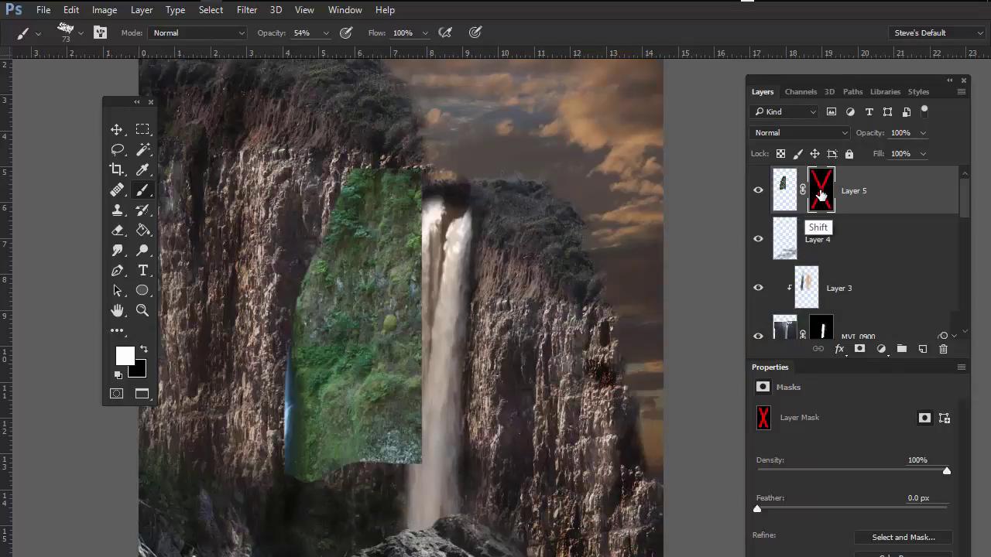
left_click(820, 192, "shift")
scroll(422, 202, "up", 3)
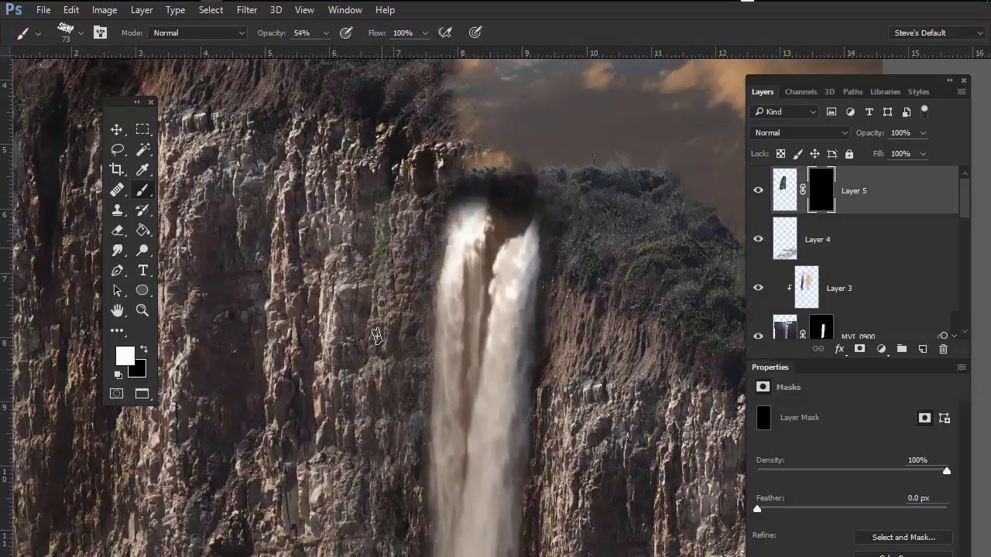
mouse_move(376, 335)
left_mouse_down()
mouse_move(380, 289)
mouse_move(377, 362)
left_mouse_up()
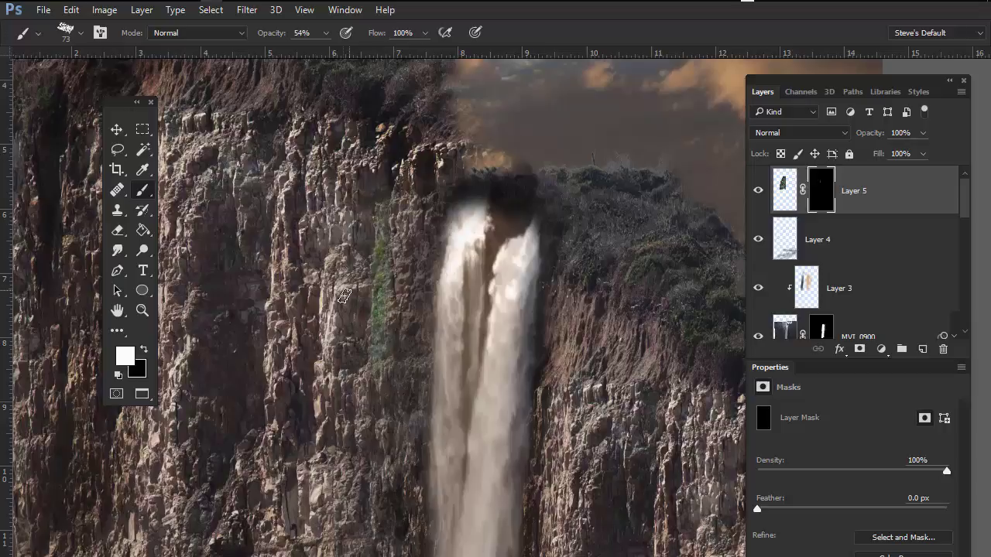
scroll(387, 263, "up", 2)
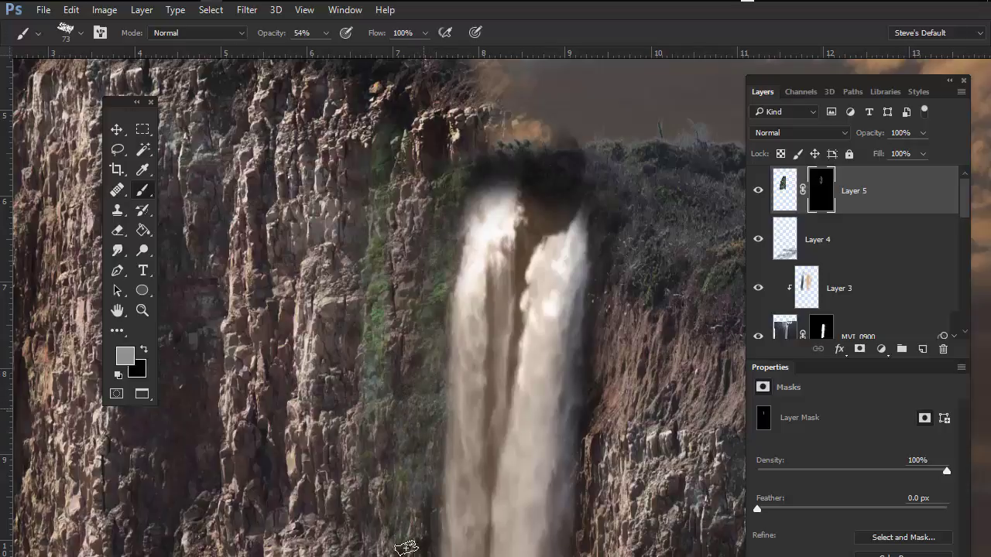
Compare the masked and unmasked foliage, reset the foreground to white, and reveal more greenery farther down the cliff beside the waterfall
scroll(471, 376, "down", 5)
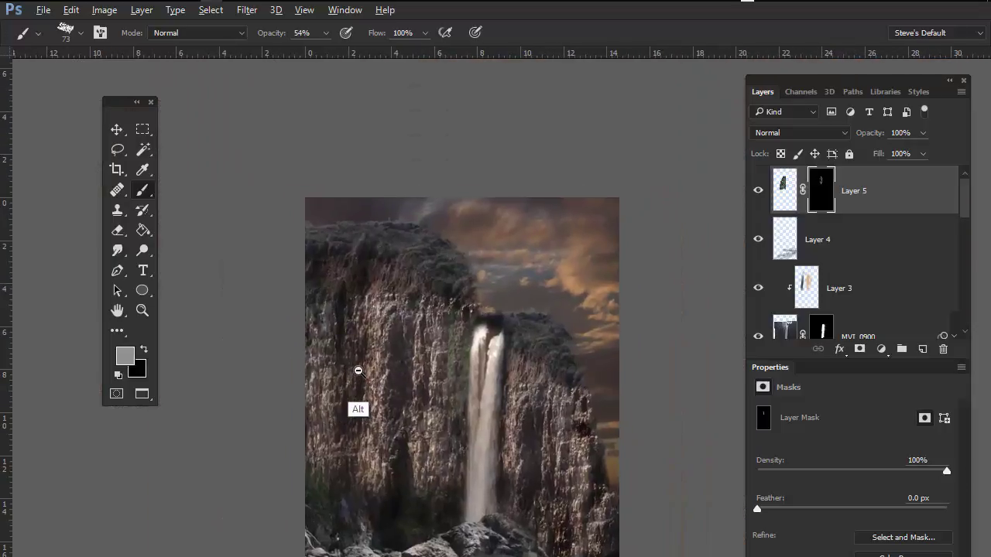
scroll(431, 374, "up", 3)
scroll(431, 375, "down", 3)
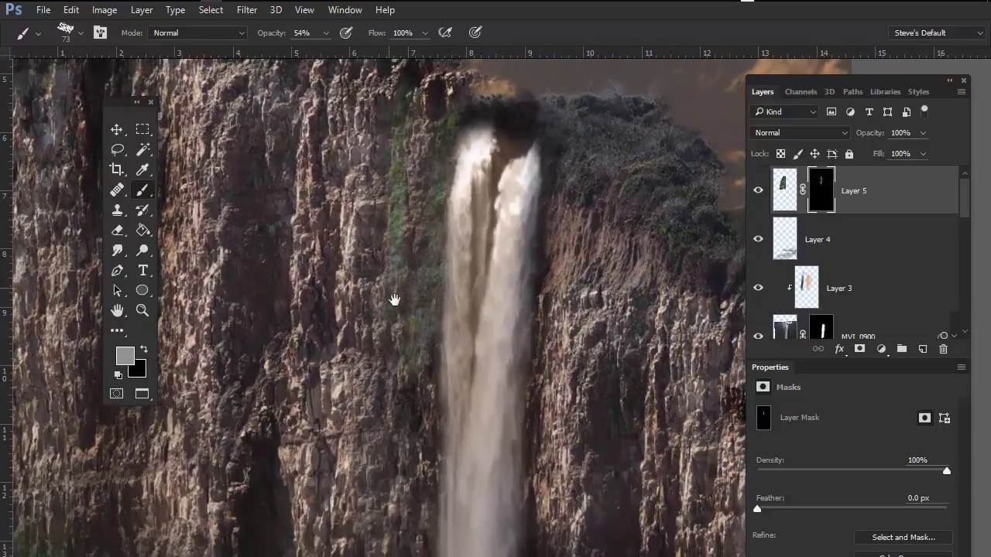
scroll(422, 361, "up", 1)
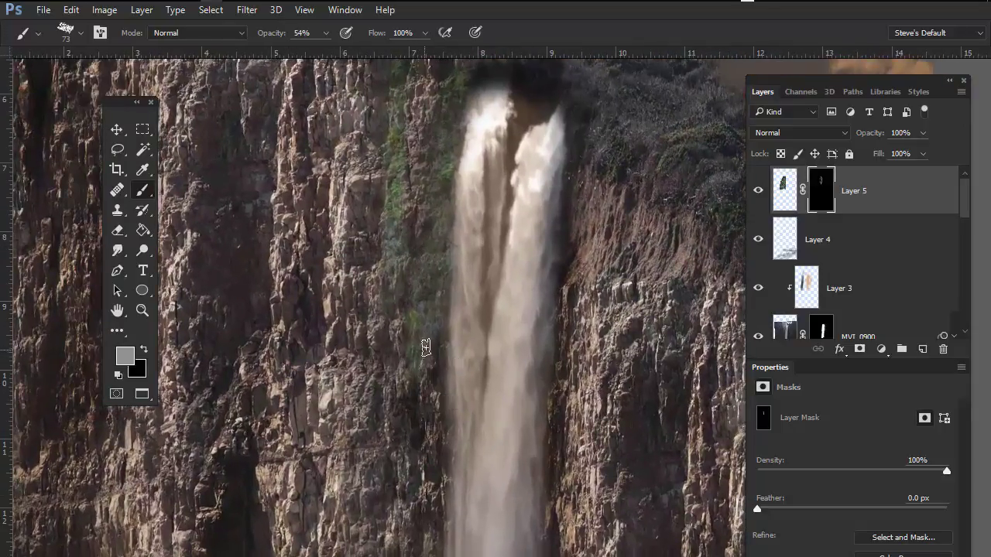
left_click(820, 190, "shift")
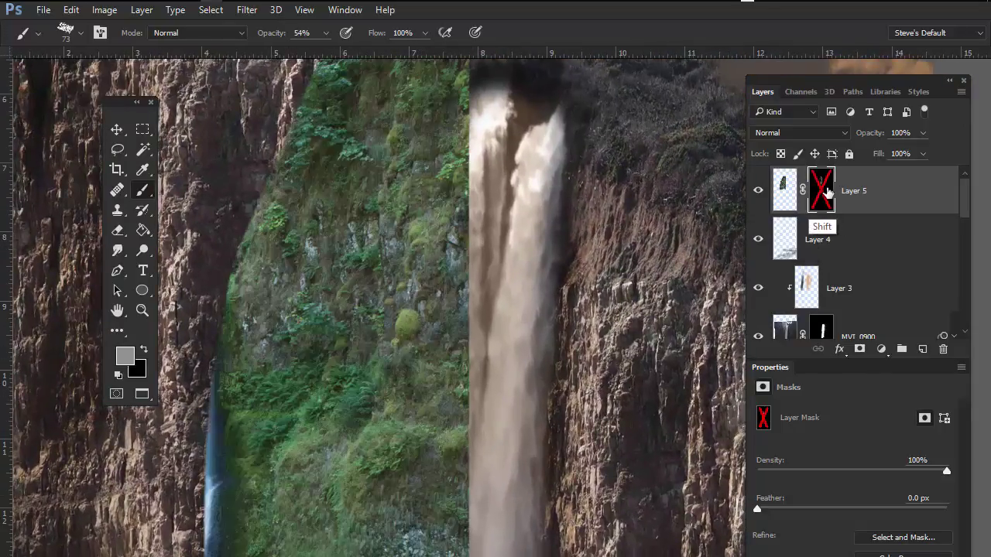
left_click(821, 190, "shift")
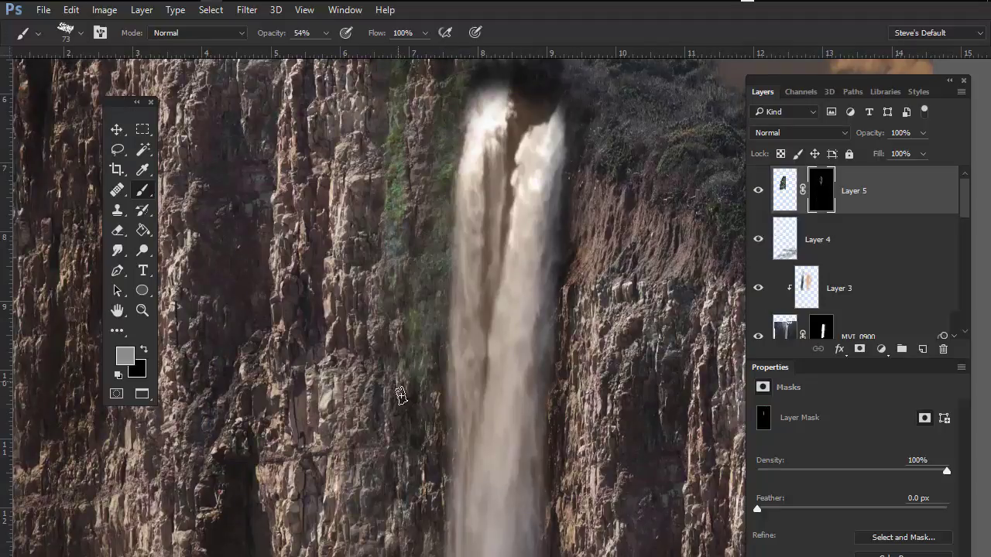
key("d")
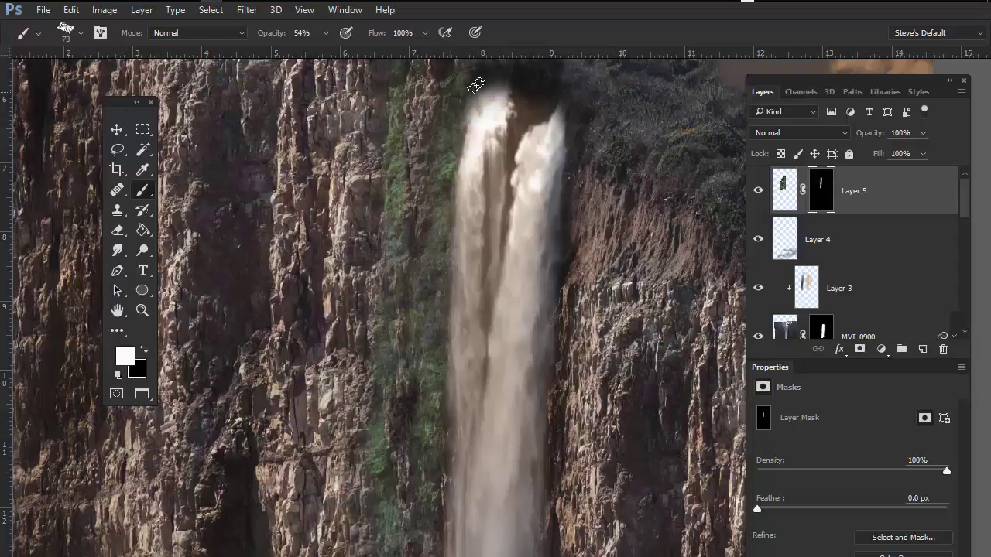
Extend the revealed foliage on Layer 5's mask down the cliff and outward to the left, away from the waterfall
left_click_drag(582, 221, 553, 321)
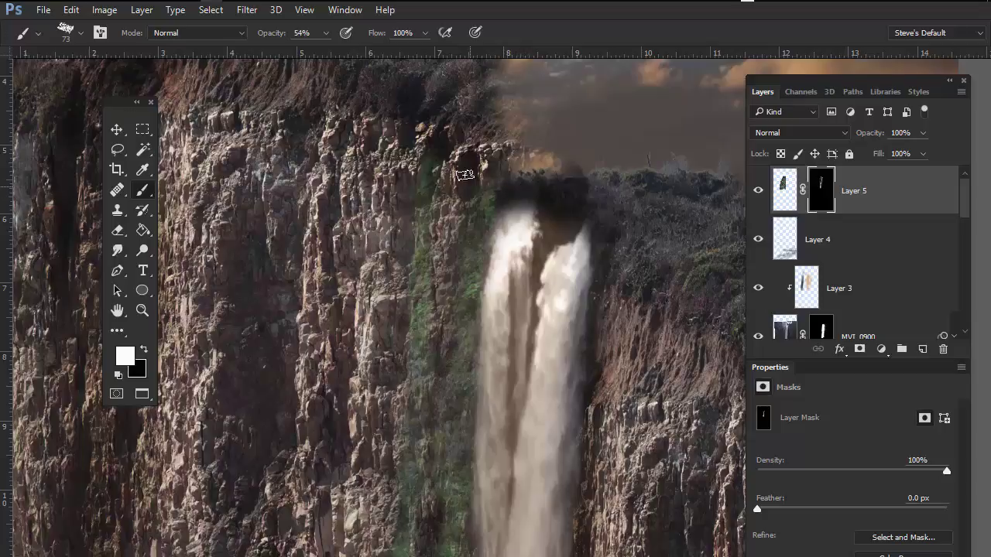
left_click_drag(432, 316, 425, 201)
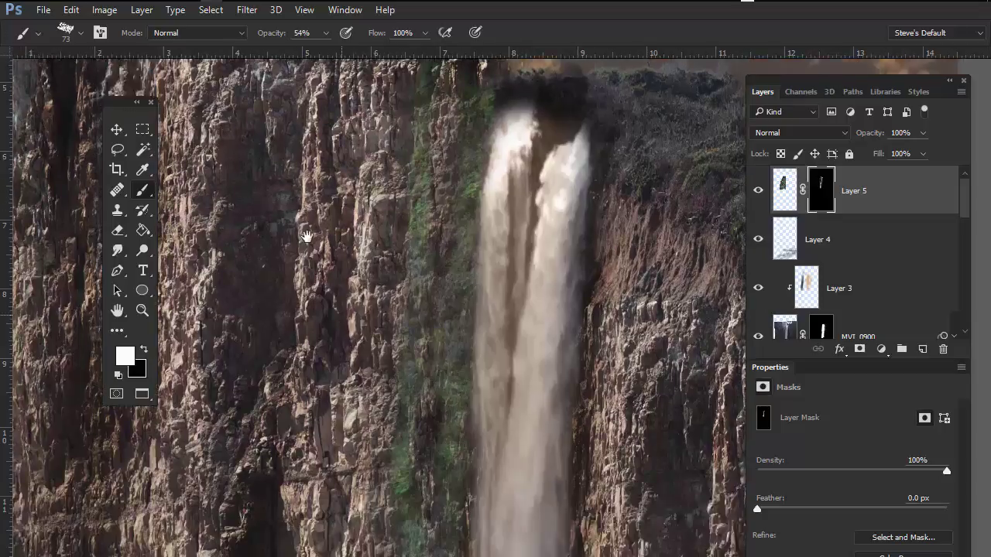
left_click_drag(348, 325, 299, 150)
left_click_drag(415, 359, 411, 310)
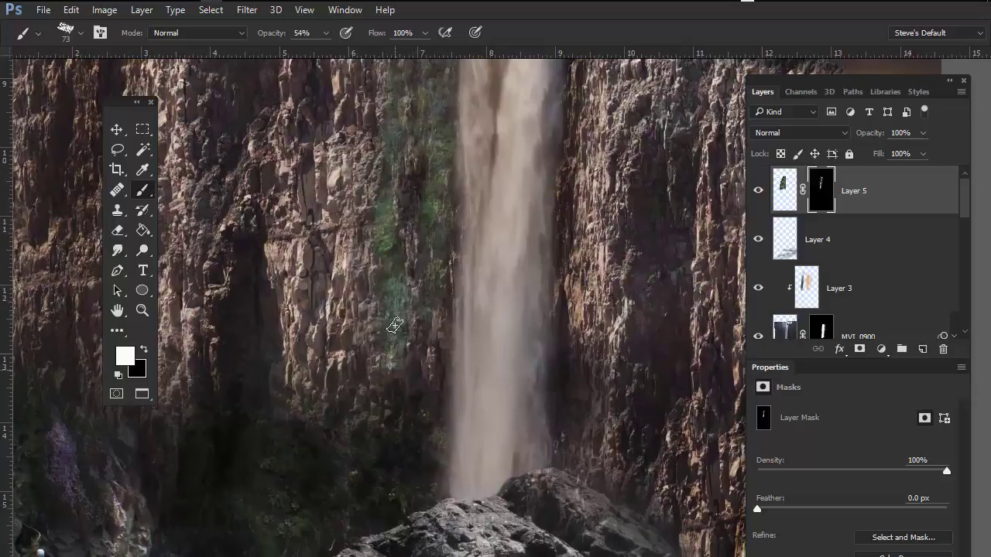
left_click_drag(434, 246, 449, 518)
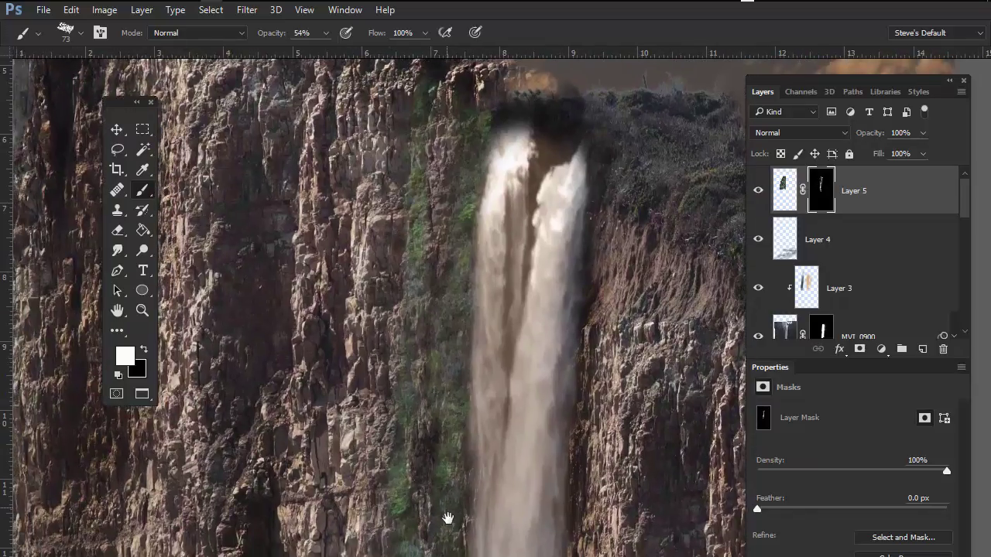
mouse_move(372, 352)
left_mouse_down()
mouse_move(358, 365)
mouse_move(350, 413)
mouse_move(388, 422)
left_mouse_up()
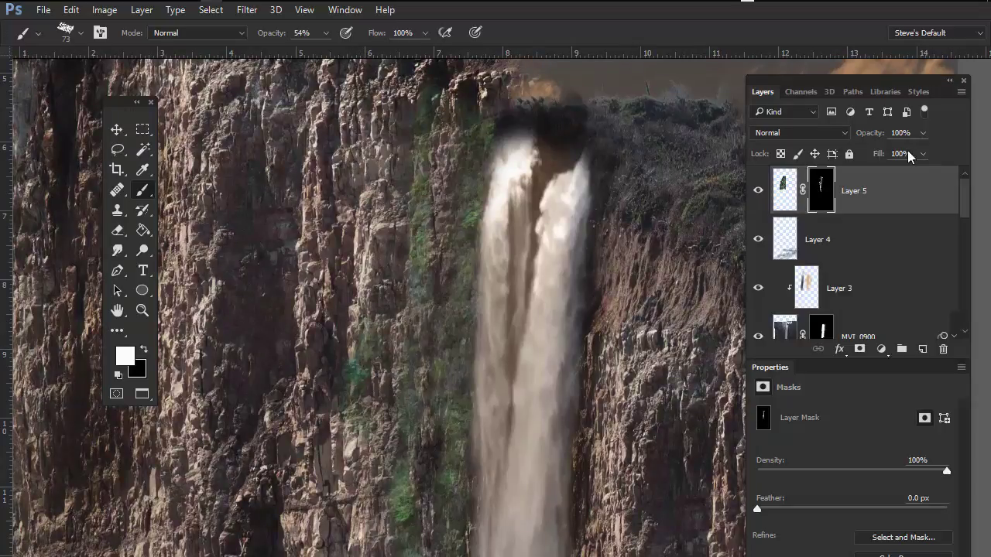
Duplicate Layer 5 together with its mask to strengthen the revealed foliage
left_click(784, 193)
key("x")
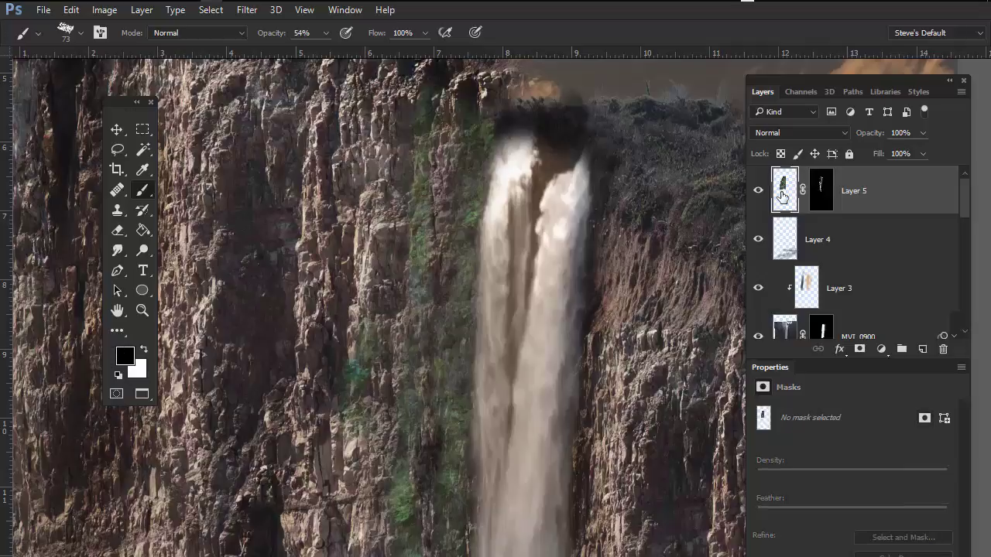
key("ctrl+j")
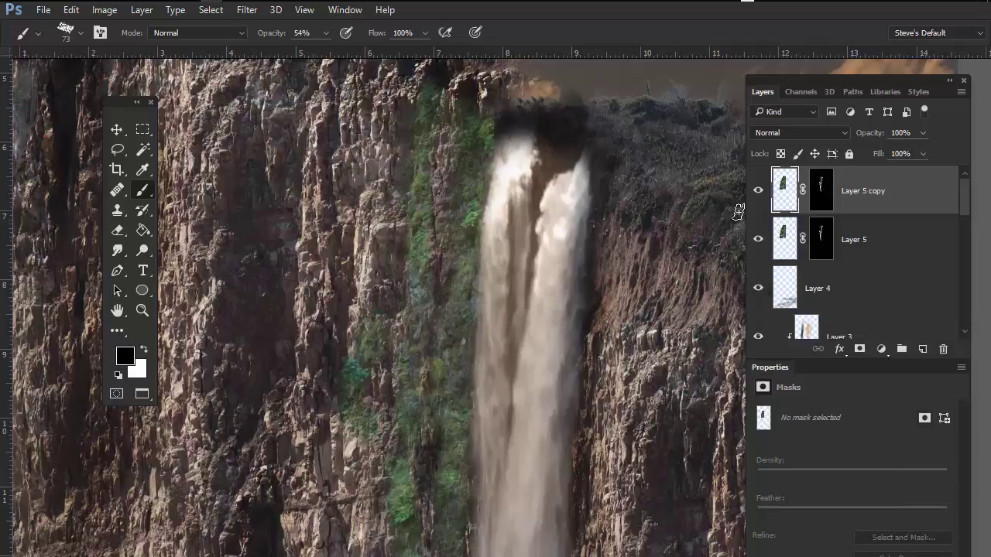
With Layer 5 copy's mask temporarily disabled, move the duplicated foliage onto the cliff to the right of the waterfall
left_click(820, 190, "shift")
mouse_move(597, 326)
left_mouse_down()
mouse_move(371, 233)
mouse_move(390, 222)
left_mouse_up()
key("v")
left_click_drag(250, 308, 428, 408)
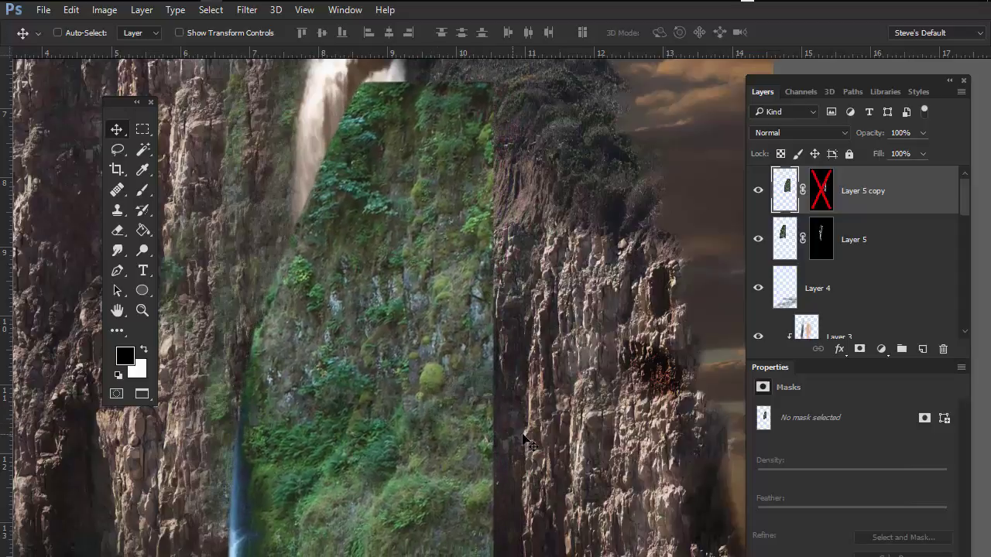
scroll(469, 427, "down", 4)
scroll(393, 440, "down", 1)
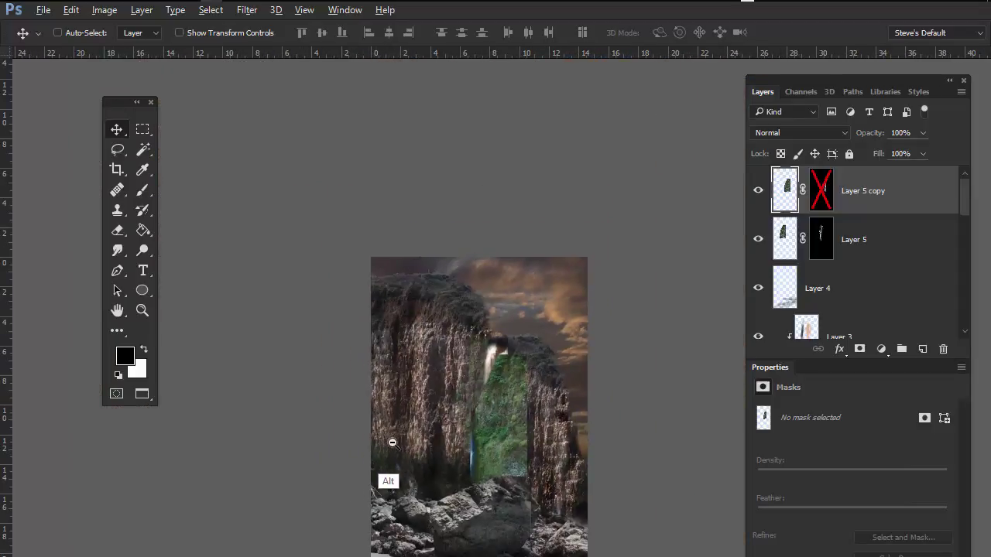
scroll(418, 439, "up", 6)
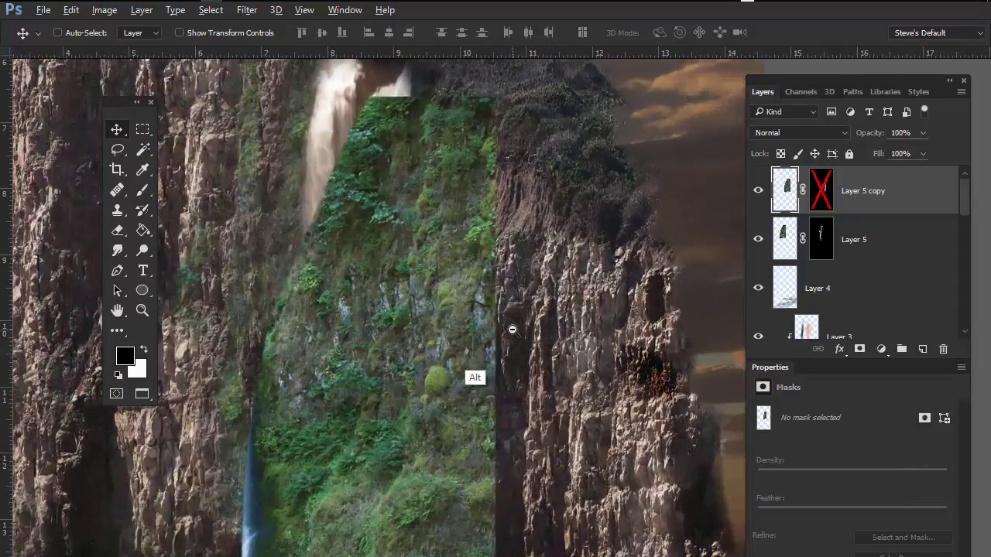
scroll(454, 338, "down", 2)
left_click_drag(454, 338, 467, 293)
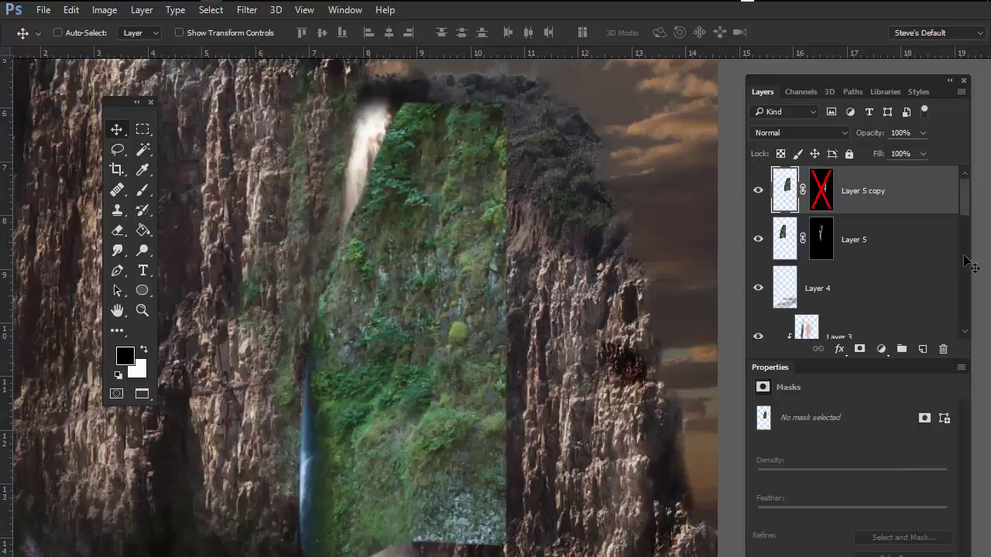
left_click(822, 198, "shift")
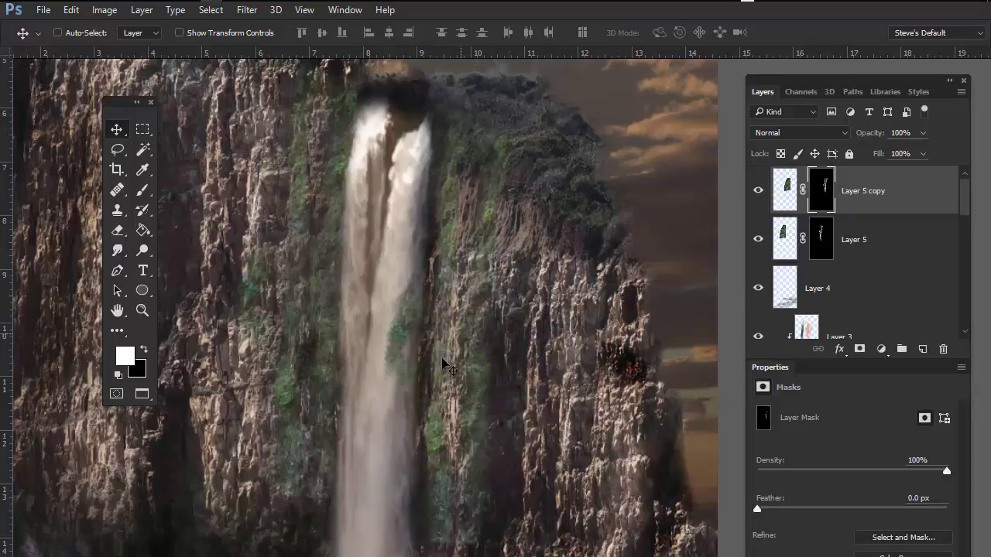
Paint black on Layer 5 copy's mask with a 138 px brush to hide the foliage overlapping the waterfall
scroll(463, 332, "down", 1)
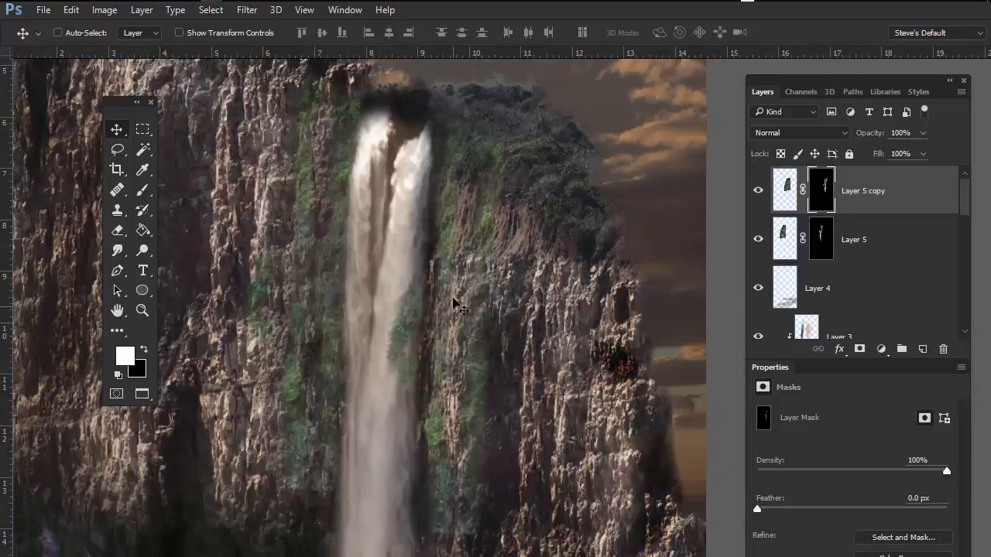
key("b")
key("x")
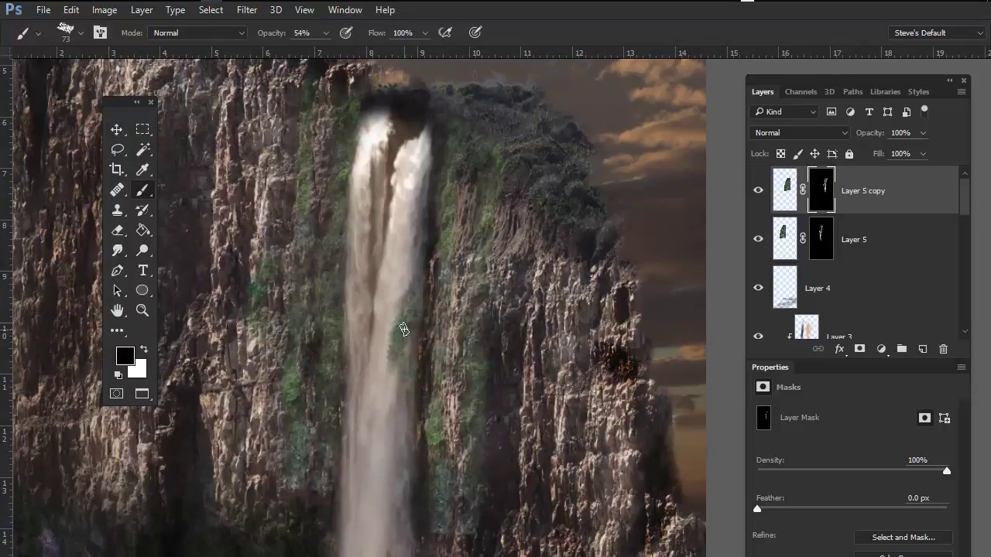
left_click_drag(402, 329, 409, 328, "alt")
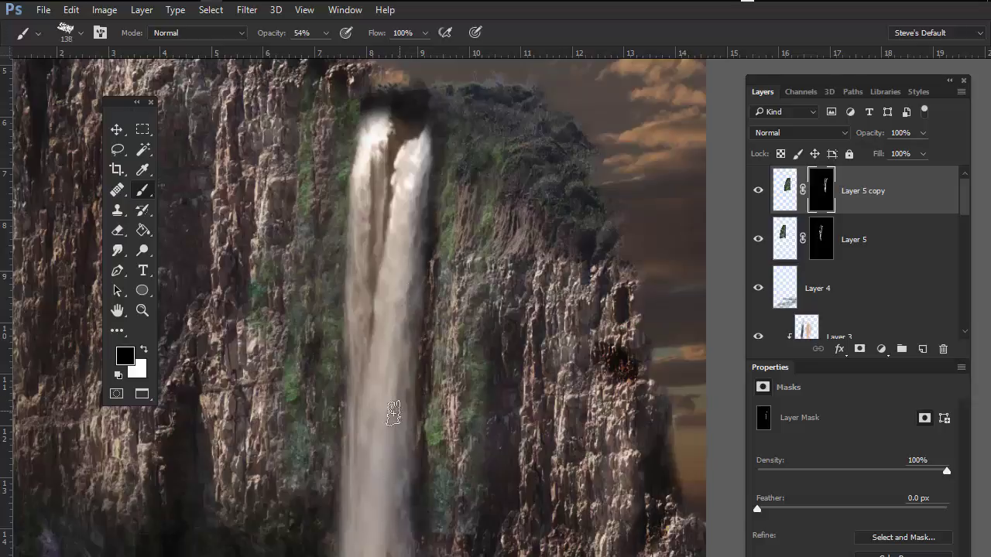
Paint white on Layer 5 copy's mask, using 138 px and 59 px brushes, to reveal more foliage down the cliff right of the waterfall
key("x")
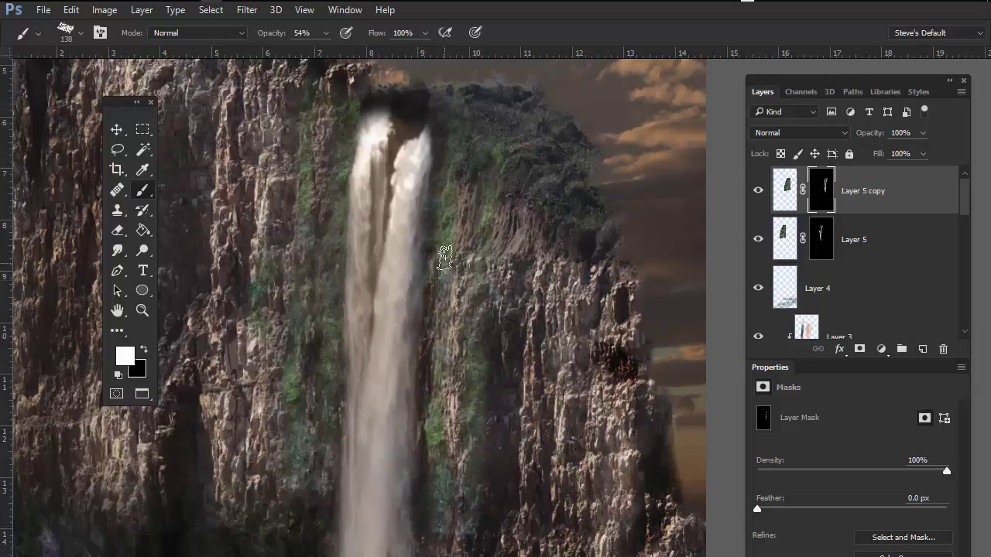
mouse_move(436, 344)
left_mouse_down()
mouse_move(418, 466)
mouse_move(442, 451)
mouse_move(435, 476)
mouse_move(449, 508)
left_mouse_up()
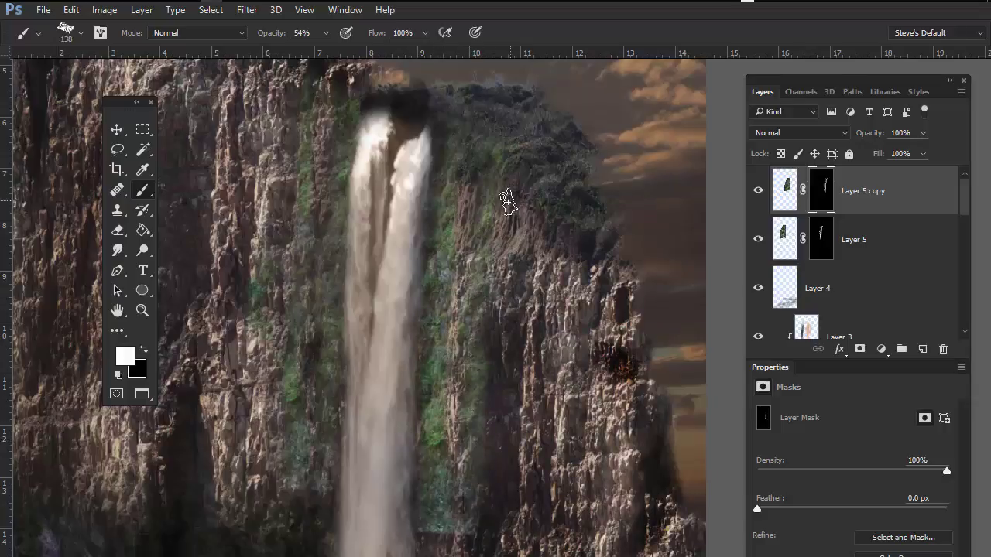
left_click_drag(476, 233, 476, 234)
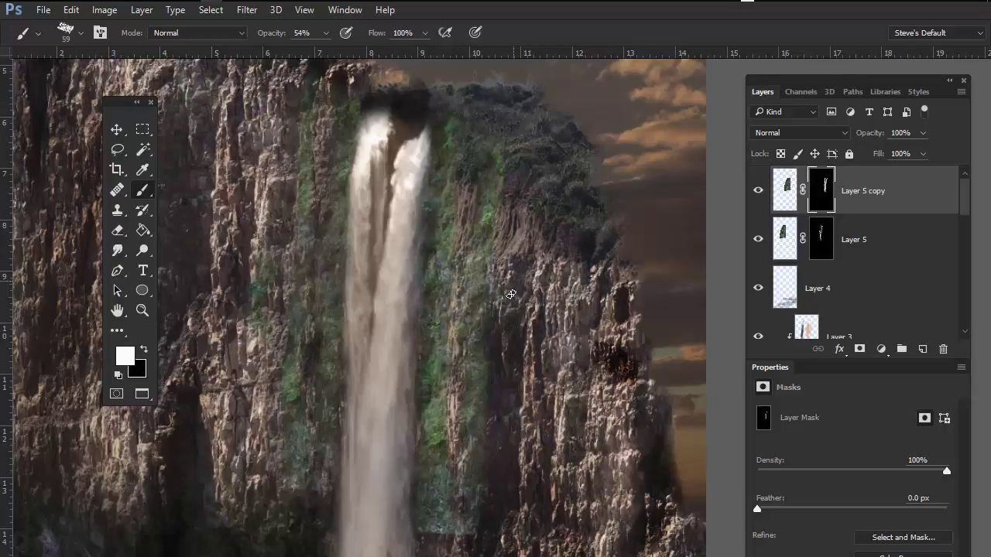
Check the unmasked foliage, then paint black with a 204 px brush at 55% opacity to hide its hard lower edge beside the waterfall
left_click_drag(471, 400, 518, 349)
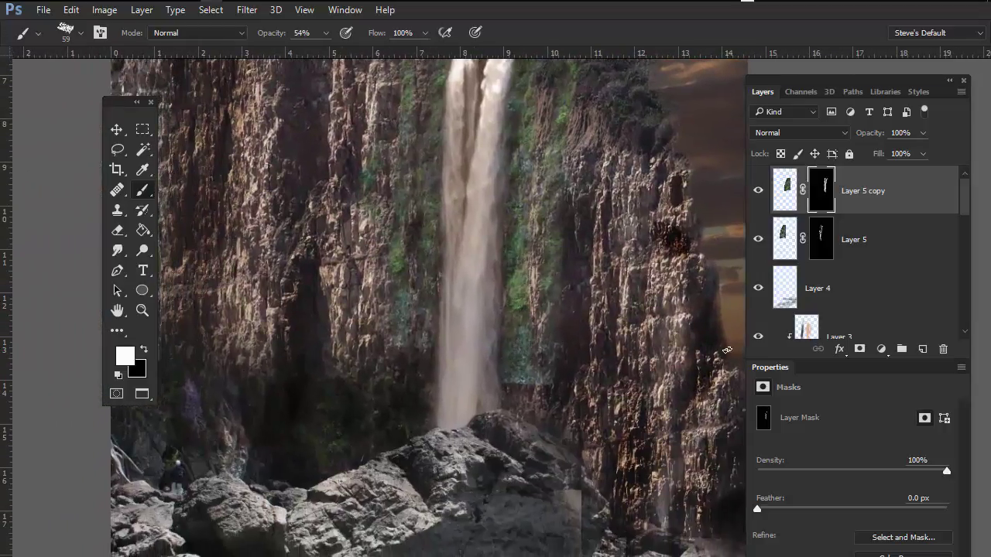
left_click(820, 198, "shift")
left_click(820, 198, "shift")
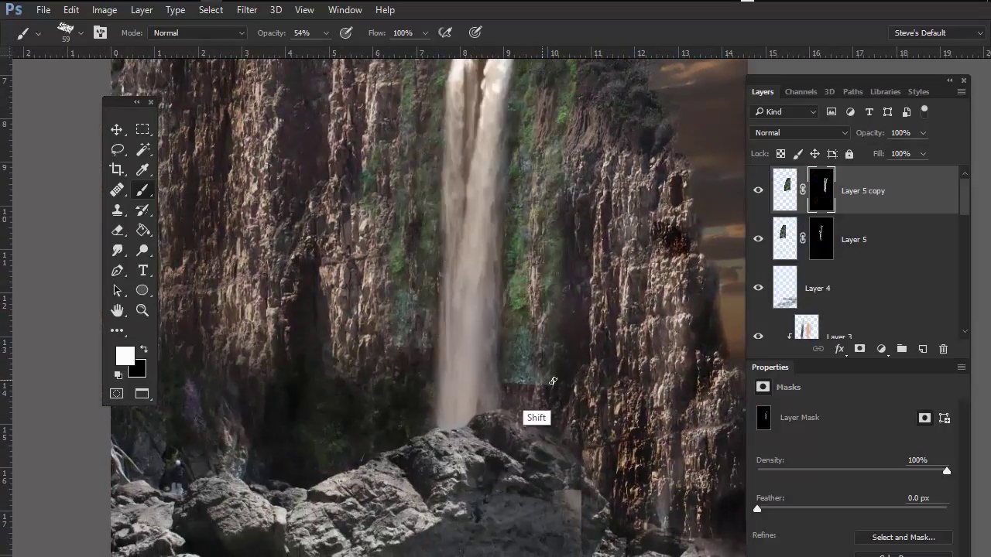
key("x")
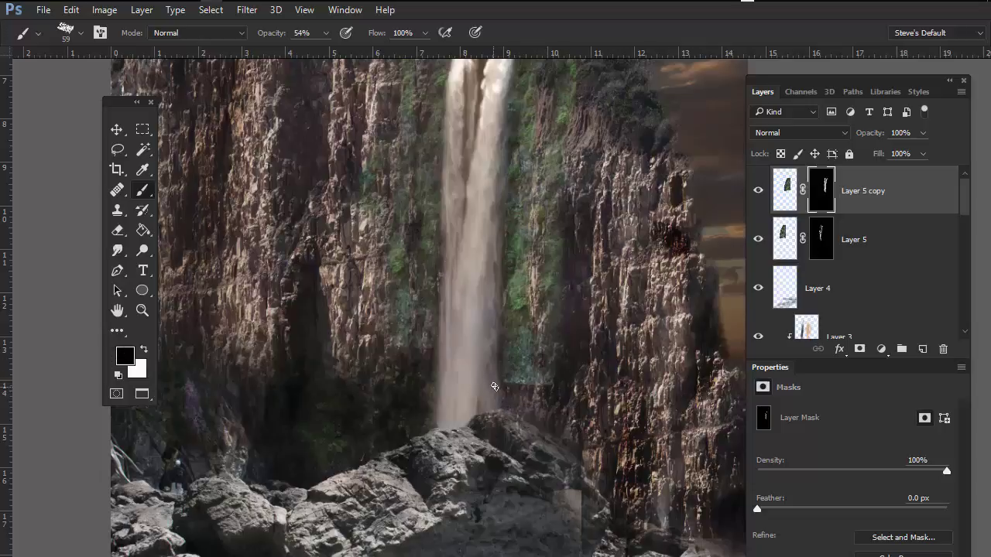
mouse_move(503, 383)
left_mouse_down()
mouse_move(513, 420)
mouse_move(522, 423)
mouse_move(530, 399)
left_mouse_up()
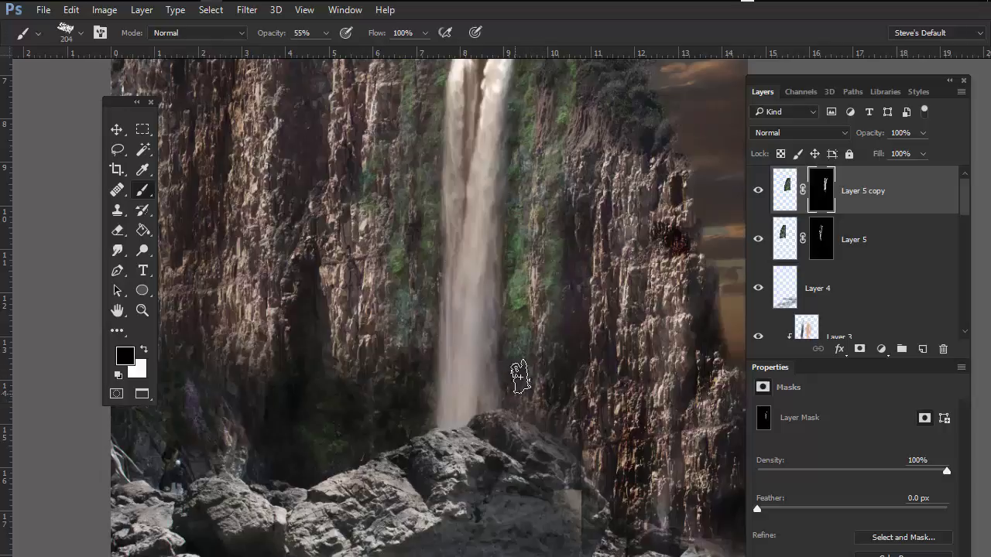
Switch to OCMMA_005.jpg, clear the existing selection, and lasso the leafy cliff area to the left of its waterfall
mouse_move(547, 358)
left_mouse_down()
mouse_move(550, 497)
mouse_move(570, 518)
left_mouse_up()
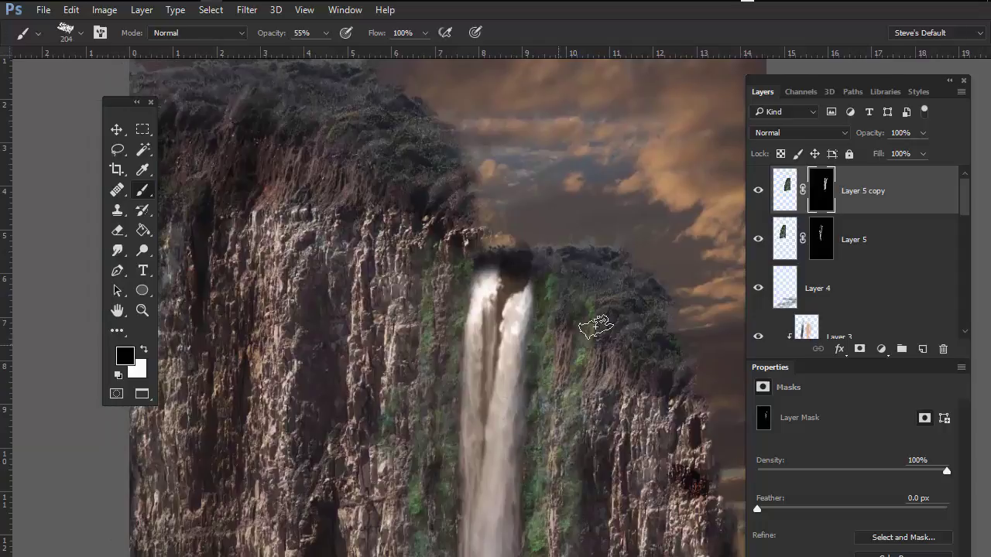
left_click(787, 189)
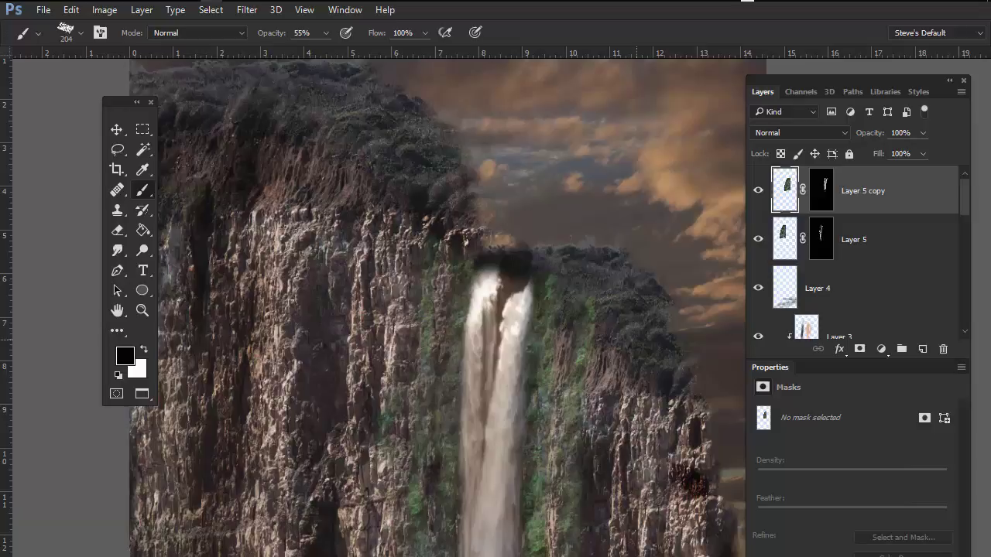
key("f")
key("f")
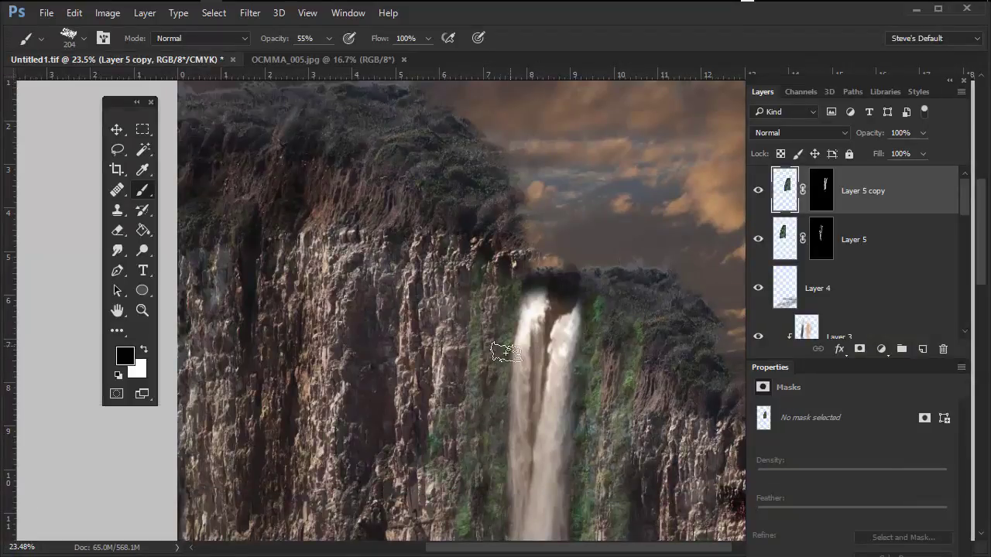
left_click(325, 59)
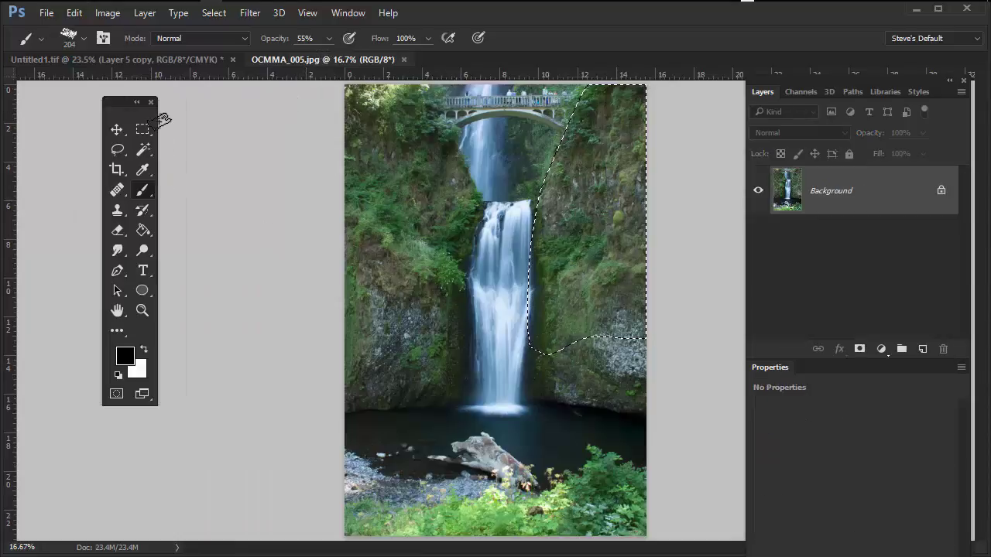
key("l")
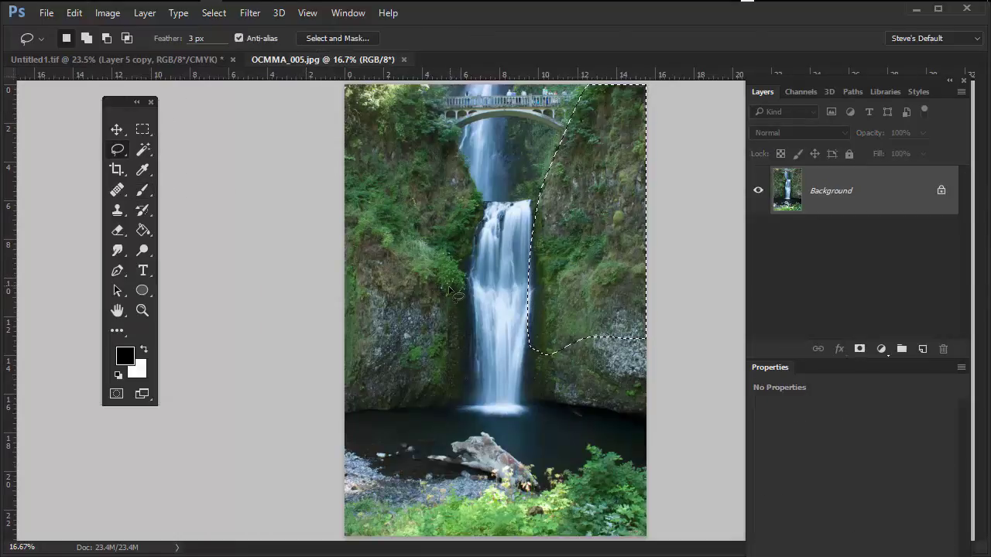
key("ctrl+d")
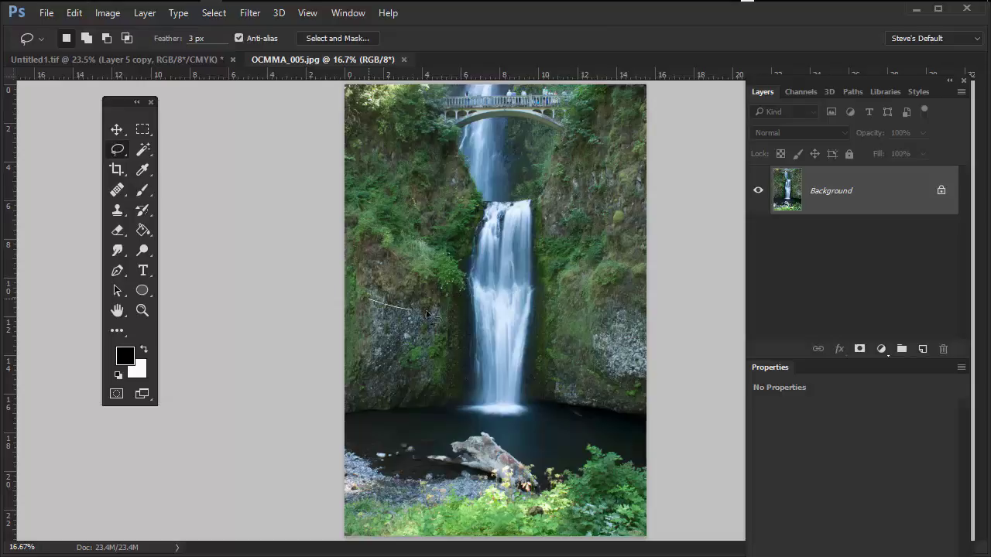
mouse_move(428, 314)
left_mouse_down()
mouse_move(455, 308)
mouse_move(469, 288)
mouse_move(474, 233)
mouse_move(438, 147)
mouse_move(353, 155)
mouse_move(332, 280)
mouse_move(435, 327)
left_mouse_up()
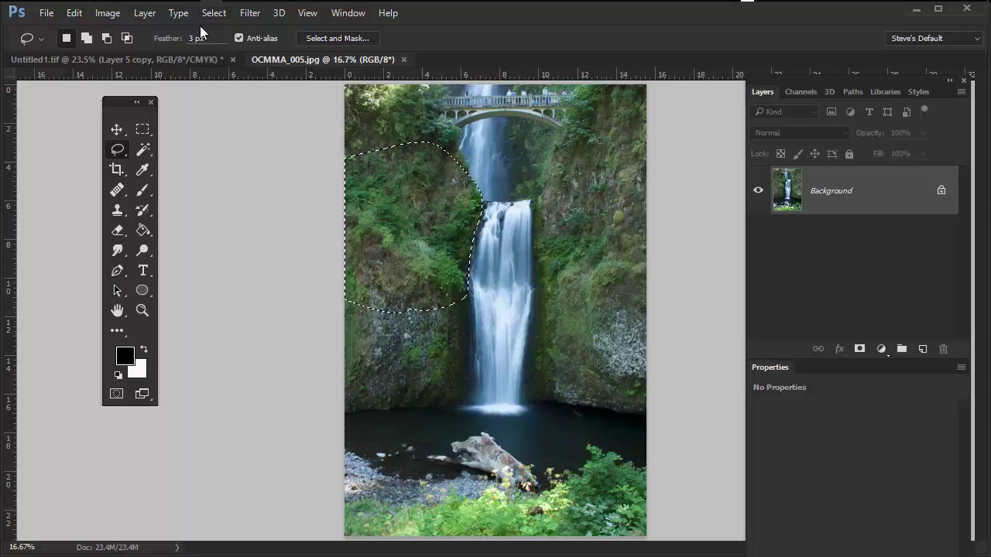
Copy the lassoed foliage into Untitled1.tif as a new layer and return to the full-screen view
left_click(169, 59)
key("ctrl+v")
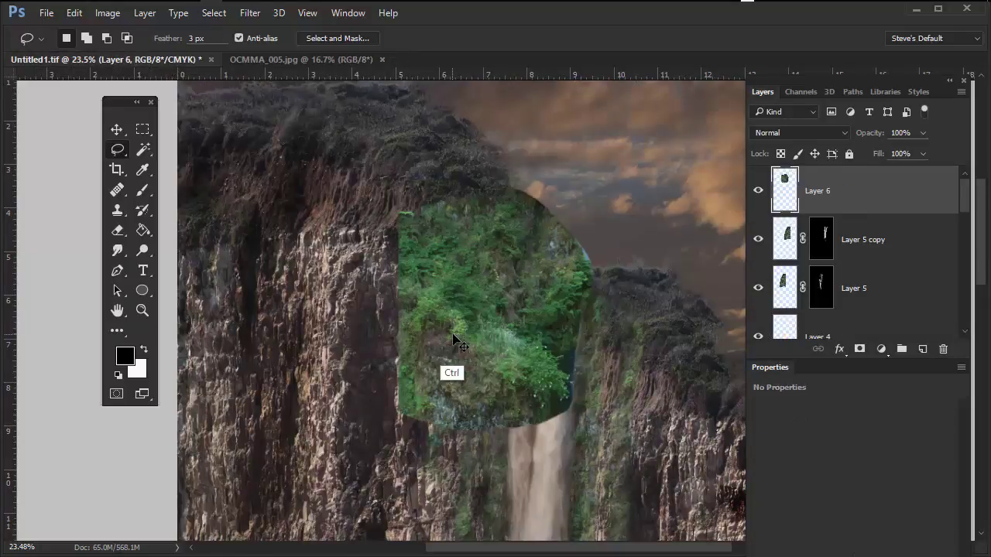
key("f")
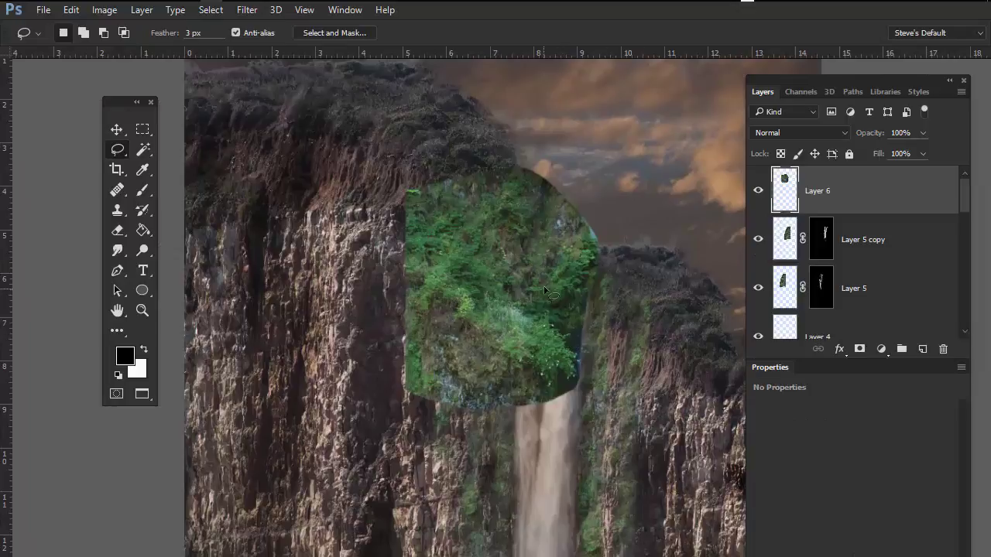
Move the pasted foliage over the top of the waterfall, lowering its opacity to 73% for alignment and restoring it to 100%
key("v")
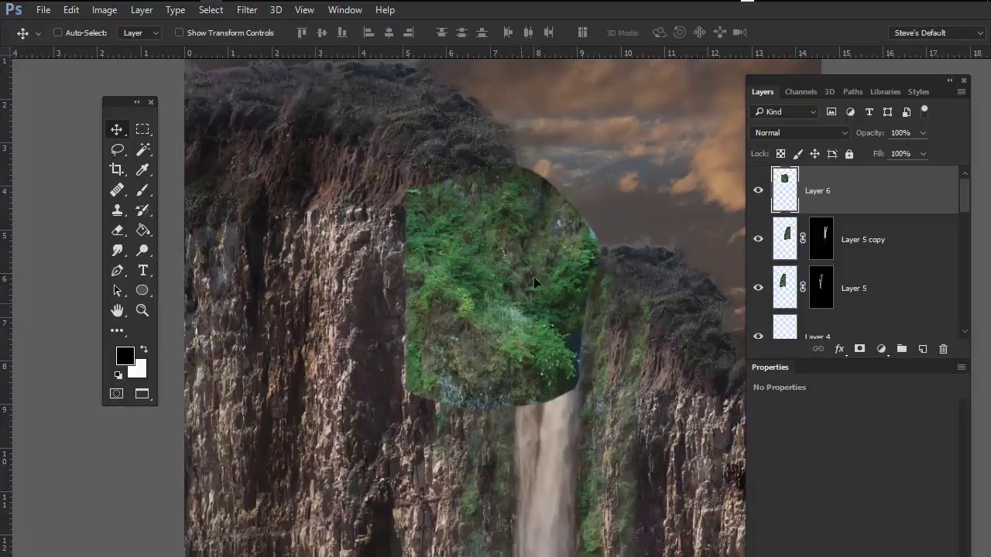
mouse_move(512, 345)
left_mouse_down()
mouse_move(628, 199)
mouse_move(539, 221)
mouse_move(547, 254)
mouse_move(576, 274)
mouse_move(601, 262)
mouse_move(590, 267)
left_mouse_up()
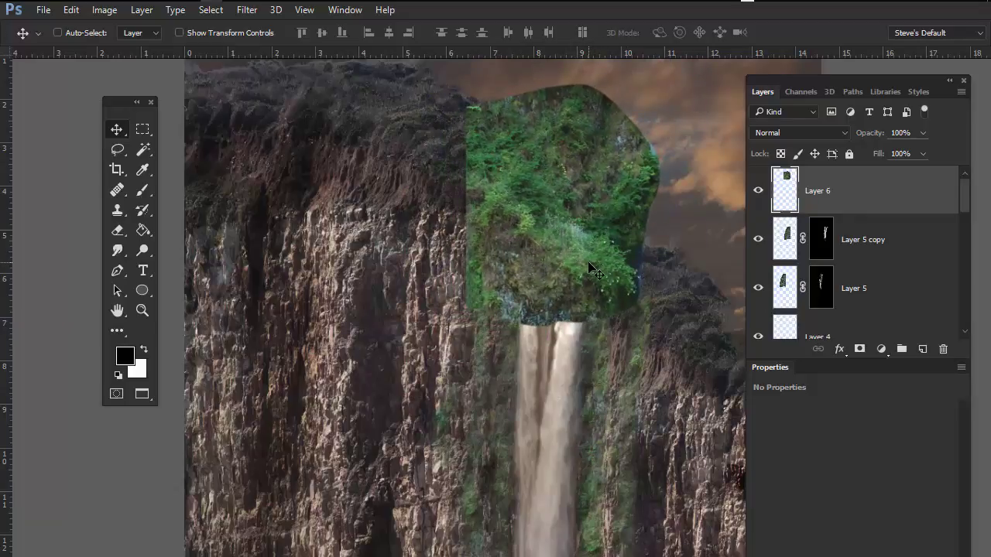
left_click(902, 134)
left_click_drag(874, 134, 855, 135)
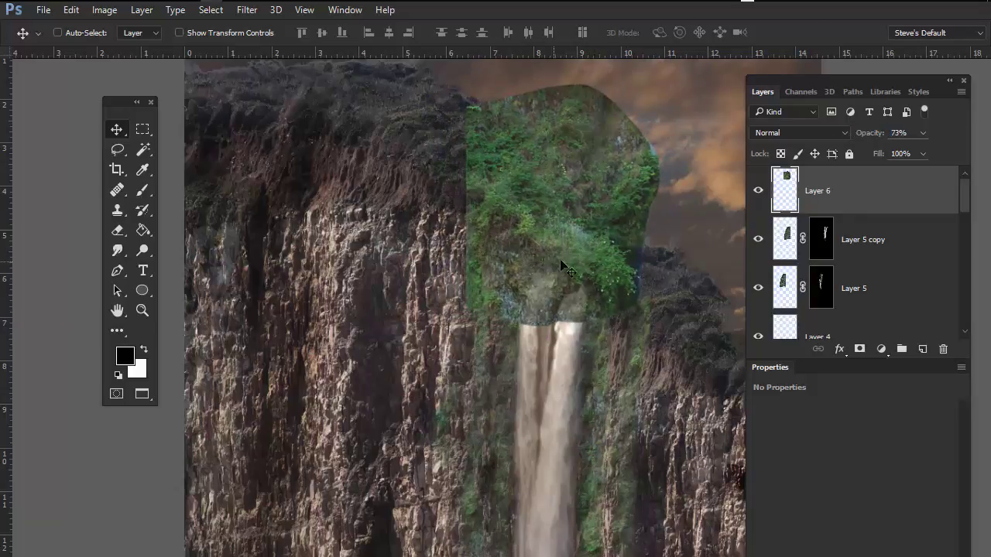
left_click_drag(561, 263, 555, 248)
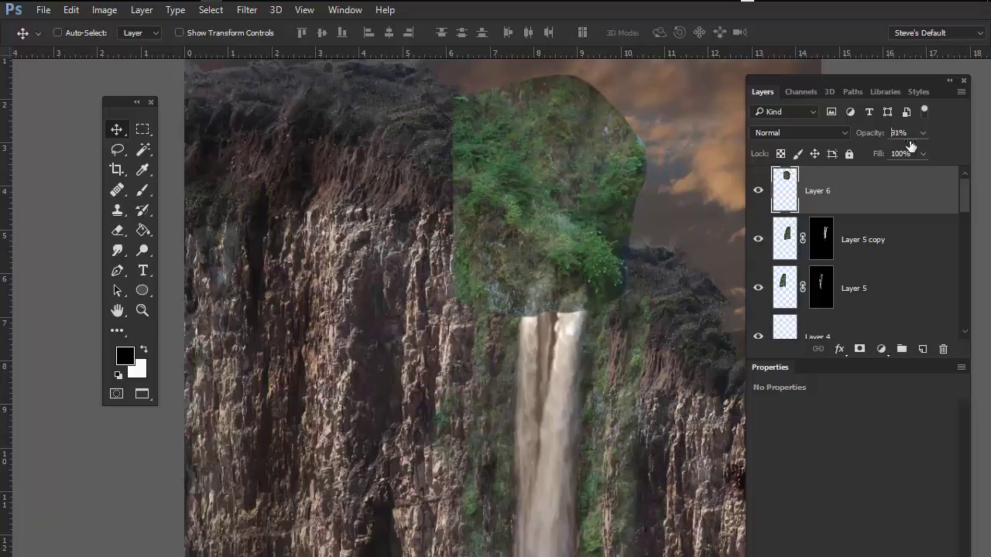
left_click_drag(910, 146, 976, 159)
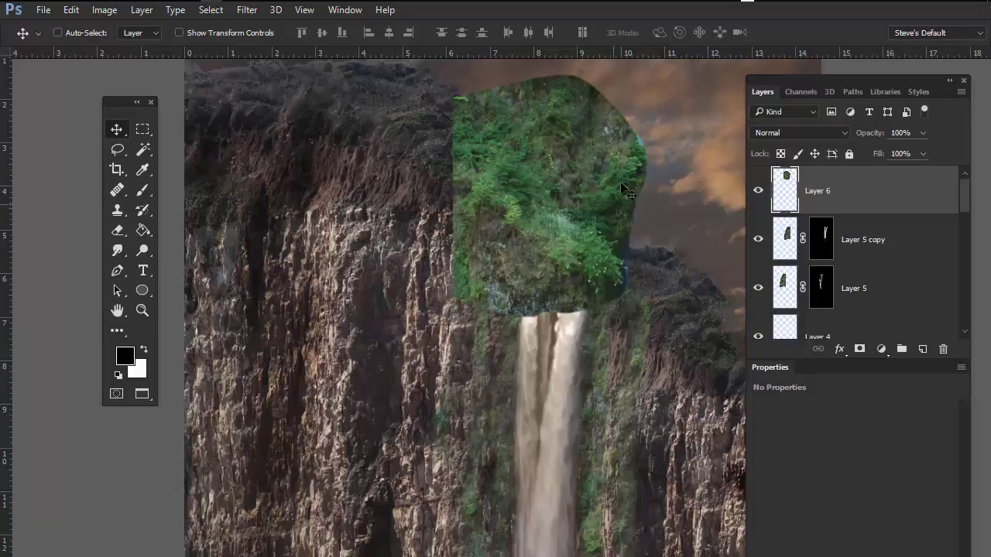
Add a black mask to Layer 6 and paint white at 93 px and 56% opacity, revealing foliage above the waterfall and up the ridge
key("b")
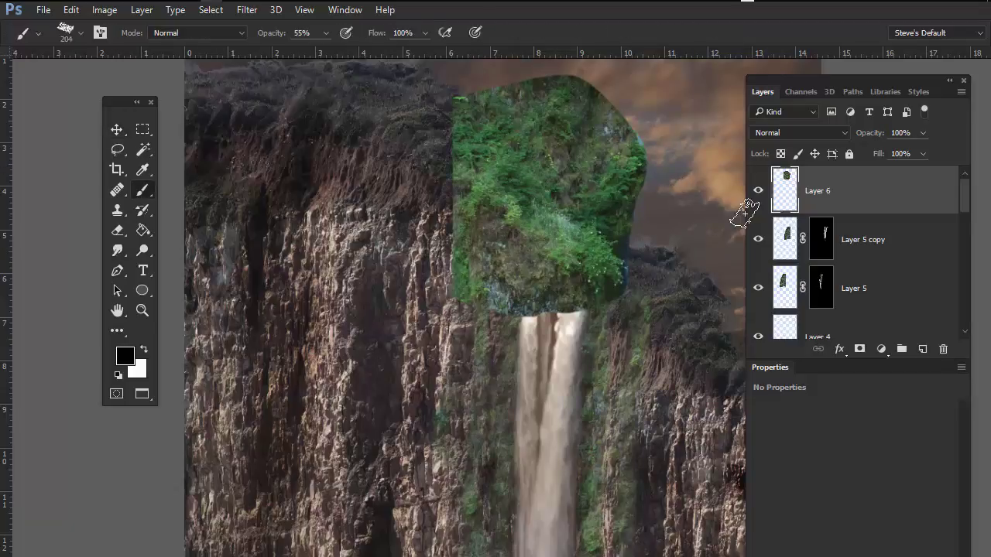
left_click(860, 350, "alt")
left_click_drag(542, 202, 542, 201)
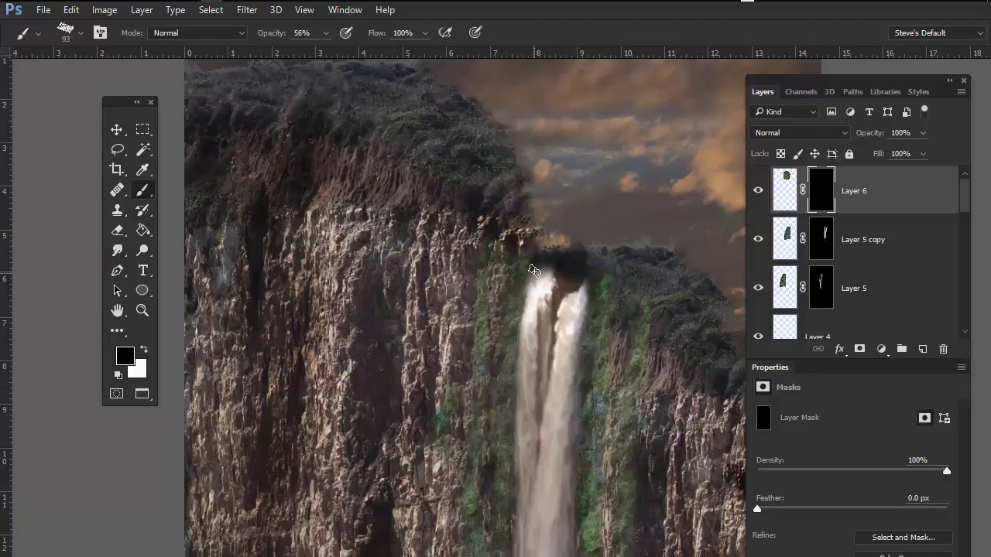
key("x")
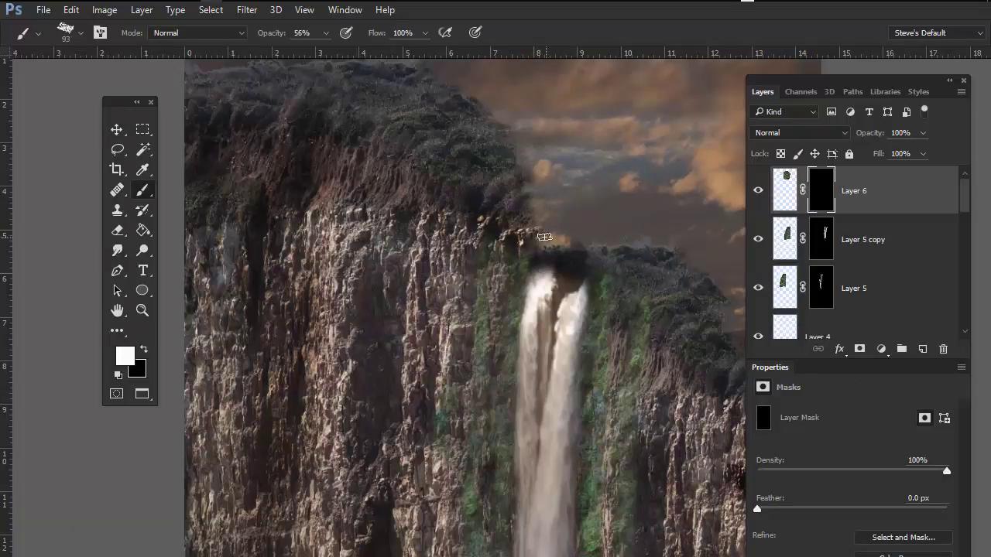
mouse_move(544, 236)
left_mouse_down()
mouse_move(554, 270)
mouse_move(569, 251)
mouse_move(584, 272)
mouse_move(569, 243)
mouse_move(596, 233)
mouse_move(592, 250)
mouse_move(573, 221)
mouse_move(604, 253)
mouse_move(573, 224)
mouse_move(607, 252)
mouse_move(612, 222)
left_mouse_up()
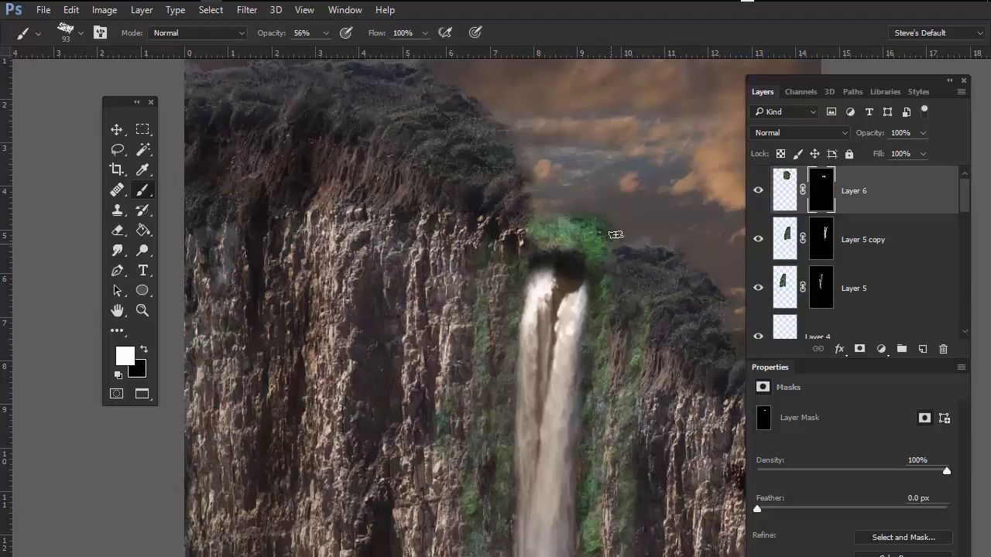
mouse_move(630, 281)
left_mouse_down()
mouse_move(602, 236)
mouse_move(535, 224)
mouse_move(537, 207)
mouse_move(511, 215)
mouse_move(535, 213)
mouse_move(524, 225)
mouse_move(516, 211)
mouse_move(521, 187)
mouse_move(500, 202)
mouse_move(532, 197)
mouse_move(571, 210)
mouse_move(517, 172)
mouse_move(526, 199)
mouse_move(477, 209)
left_mouse_up()
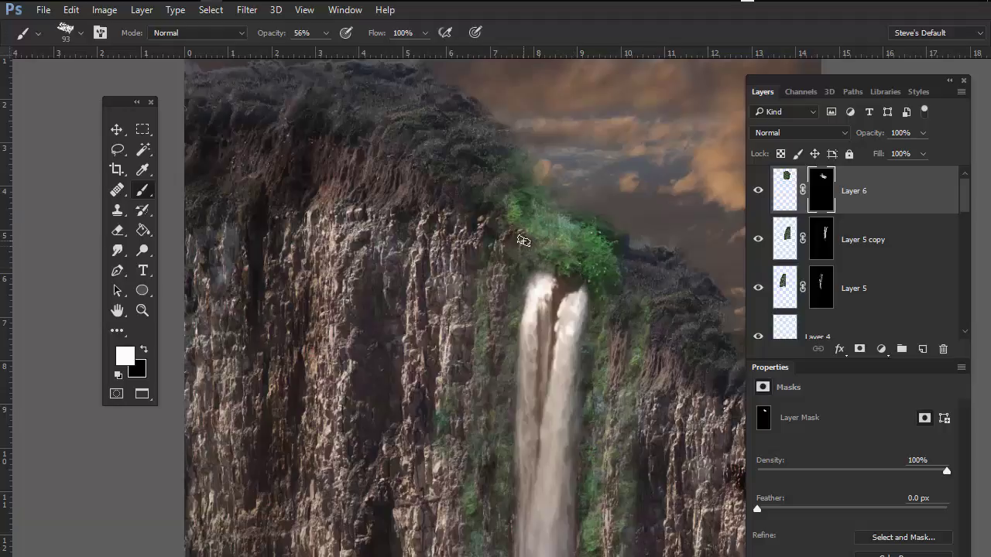
mouse_move(502, 172)
left_mouse_down()
mouse_move(484, 158)
mouse_move(462, 212)
left_mouse_up()
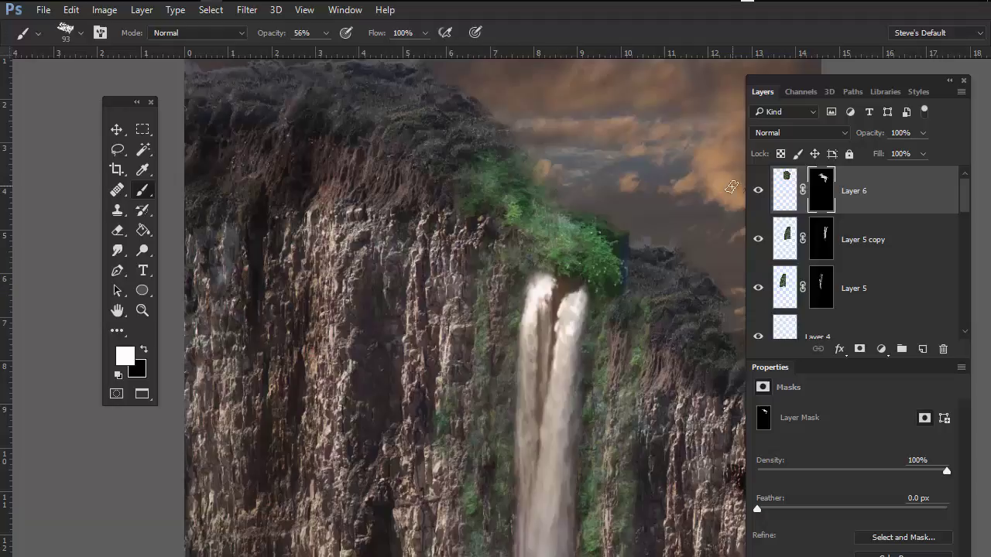
Add a new layer below Layer 6 and paint black shadows at 93 px and 56% opacity where the waterfall emerges beneath the foliage
left_click(758, 192)
left_click(758, 193)
key("x")
left_click(877, 245)
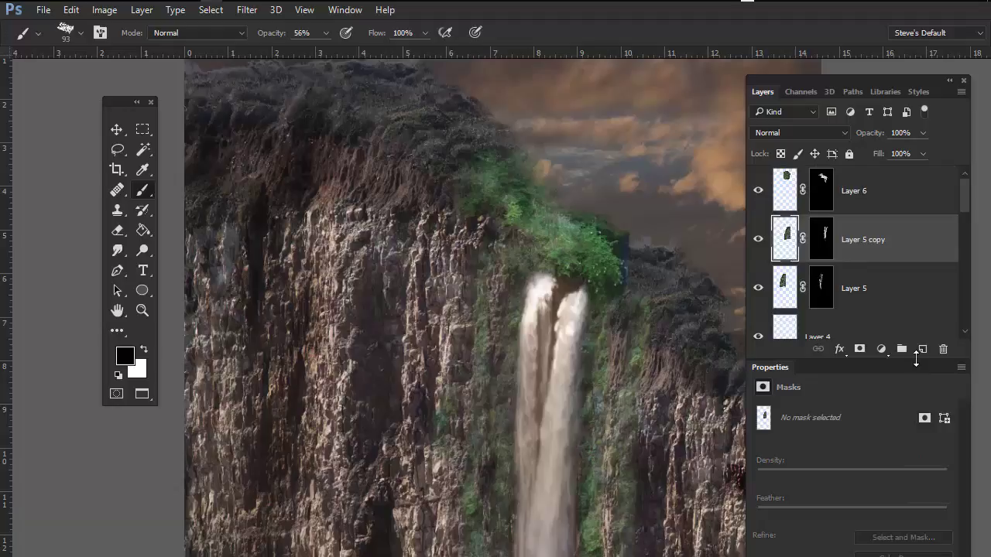
left_click(922, 349)
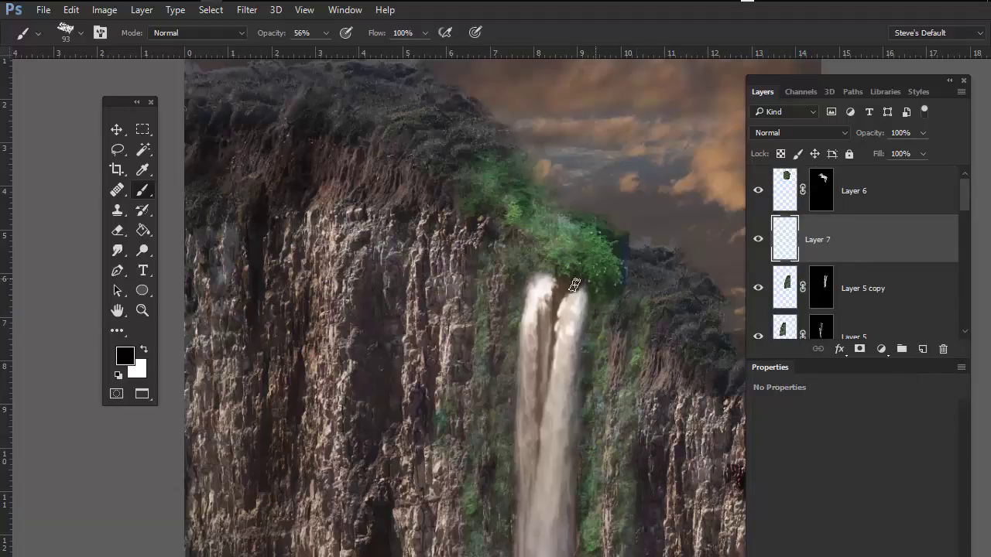
mouse_move(575, 284)
left_mouse_down()
mouse_move(517, 275)
mouse_move(576, 285)
mouse_move(525, 274)
mouse_move(523, 264)
mouse_move(568, 269)
mouse_move(607, 302)
mouse_move(565, 303)
mouse_move(529, 268)
left_mouse_up()
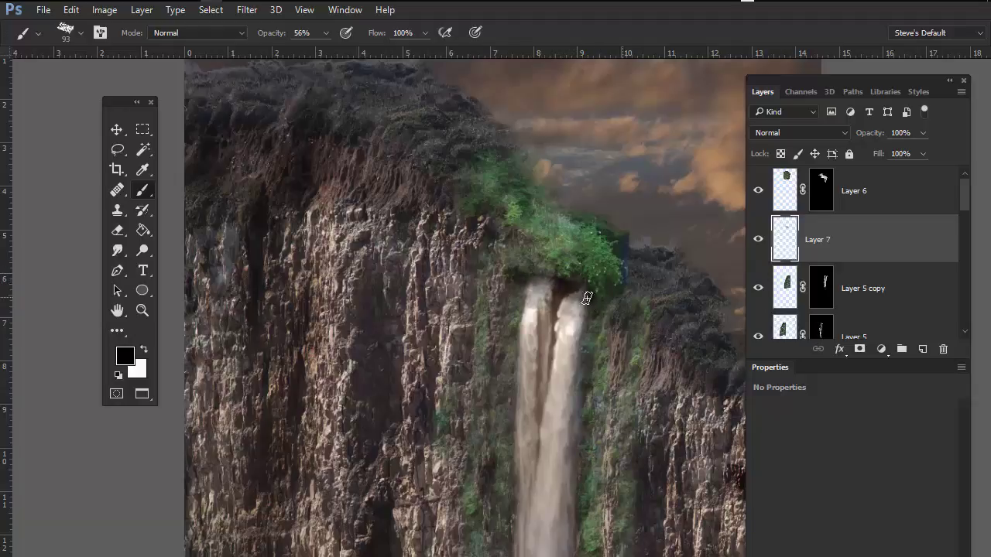
mouse_move(587, 298)
left_mouse_down()
mouse_move(515, 274)
mouse_move(542, 277)
mouse_move(505, 287)
mouse_move(551, 306)
mouse_move(531, 285)
left_mouse_up()
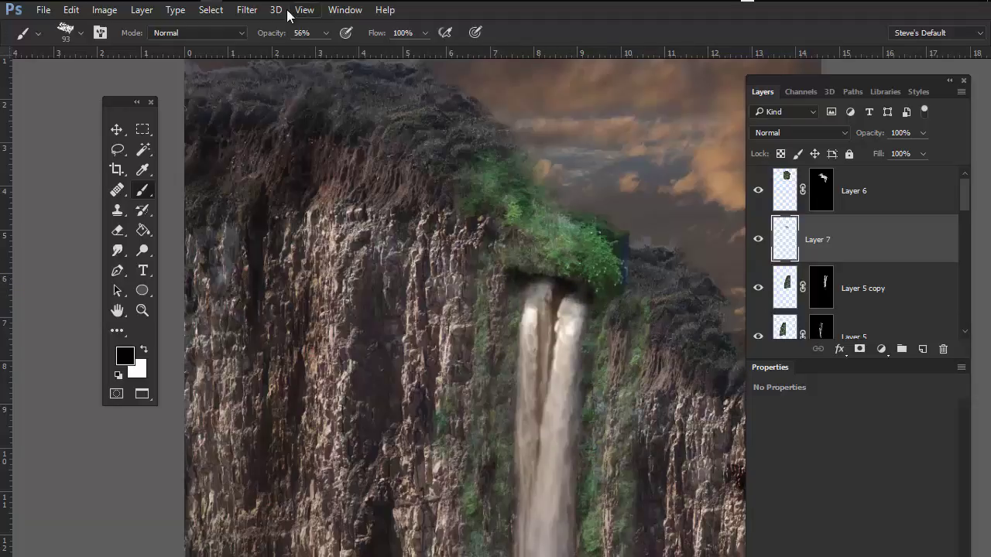
Apply a 9.6-pixel Gaussian Blur to the painted shadow on Layer 7 and set its blend mode to Multiply
left_click(242, 12)
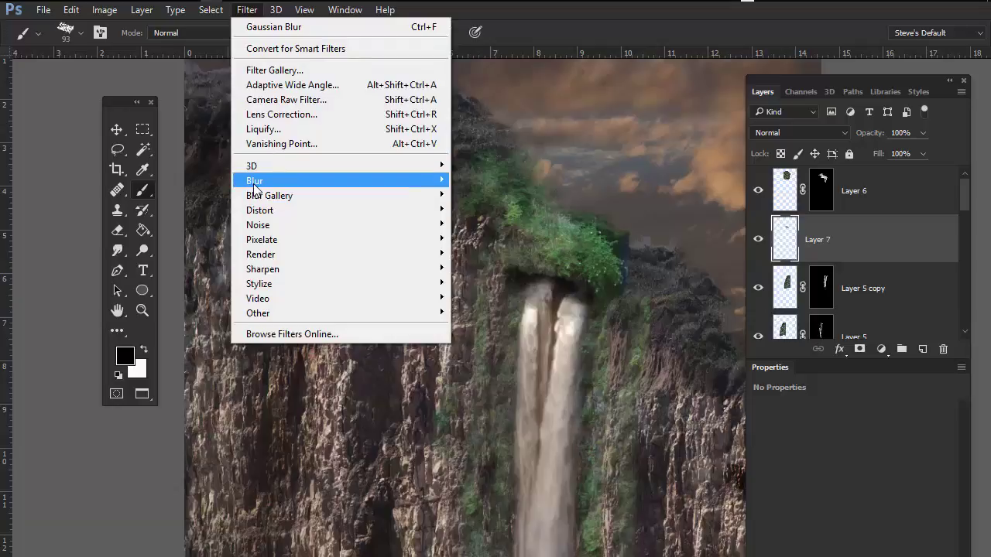
mouse_move(257, 184)
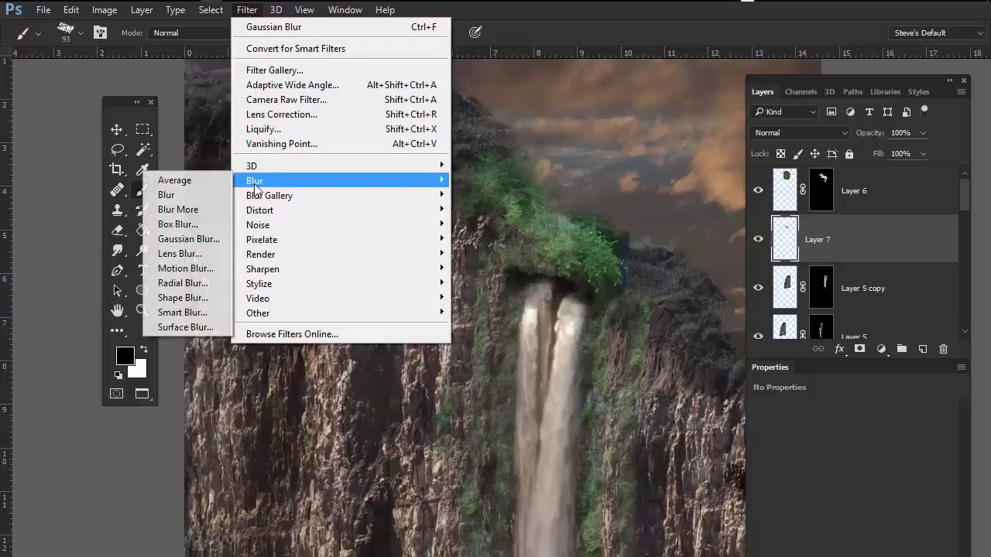
left_click(194, 239)
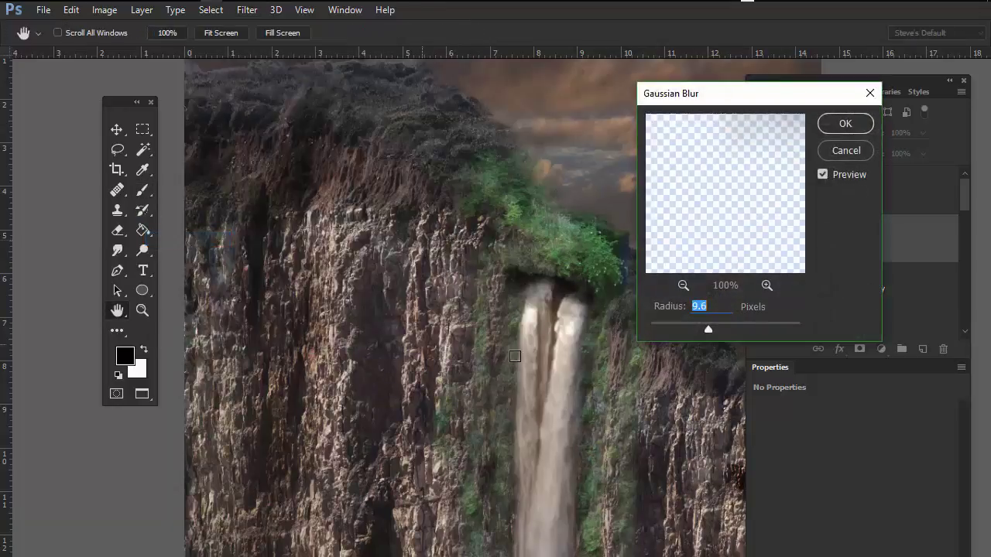
left_click(845, 123)
key("b")
left_click(797, 132)
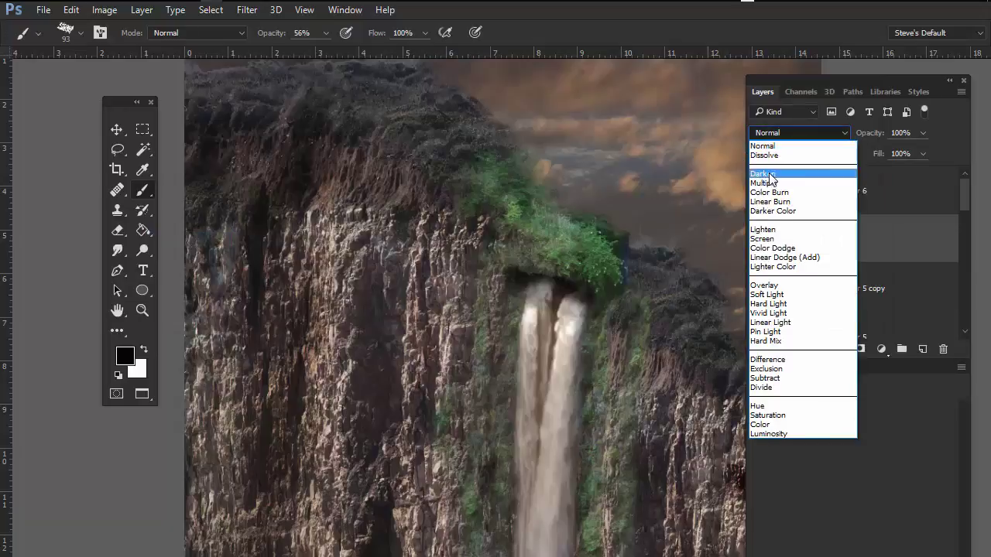
left_click(766, 183)
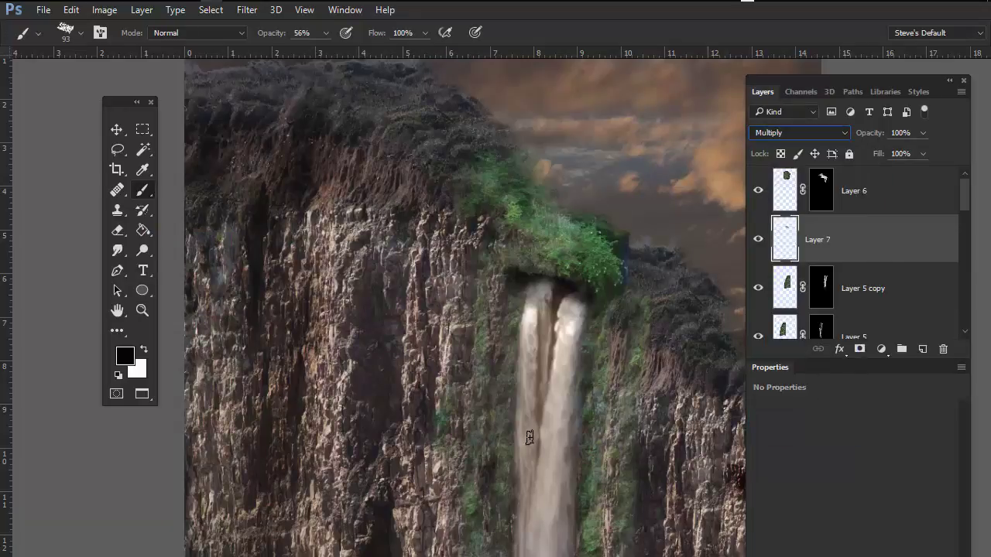
Examine the whole composite and compare it with the Layer 6 foliage hidden and shown
scroll(564, 394, "down", 3)
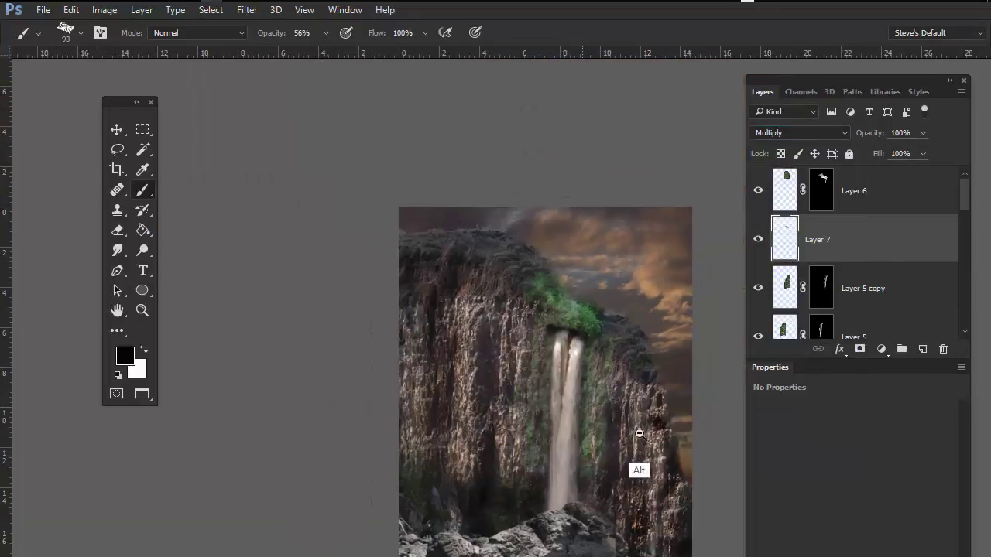
left_click_drag(639, 433, 556, 316)
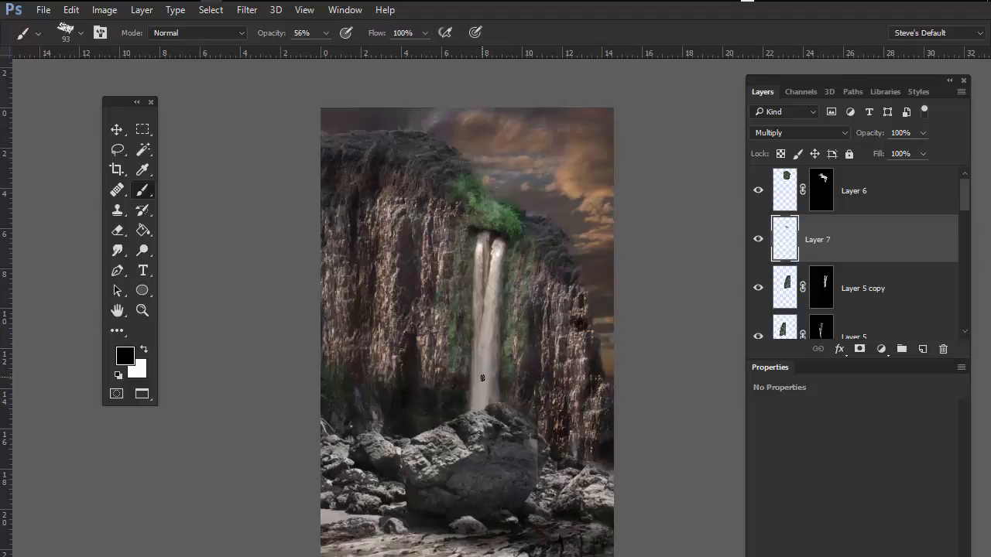
left_click_drag(552, 372, 525, 339)
left_click(526, 339, "alt")
left_click_drag(965, 209, 939, 191)
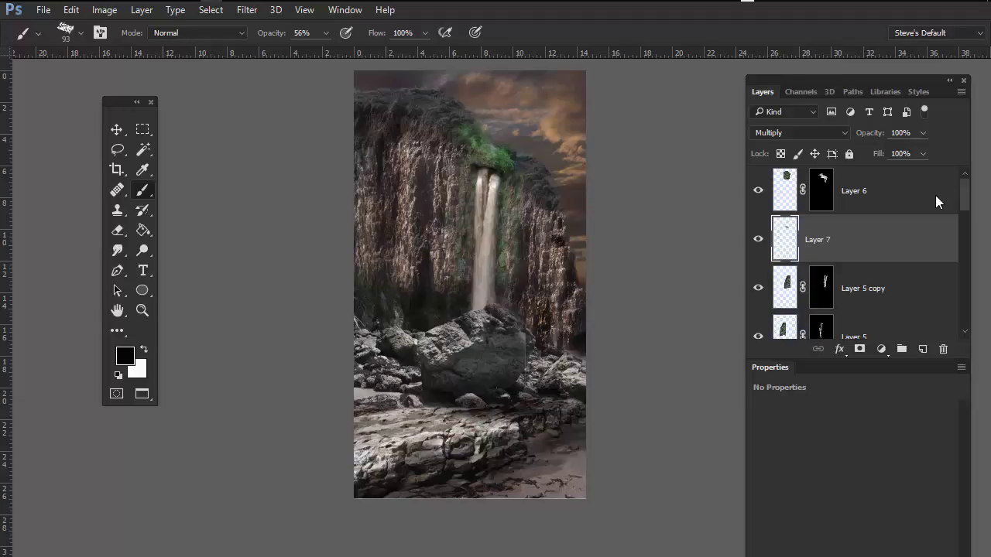
left_click_drag(966, 195, 922, 195)
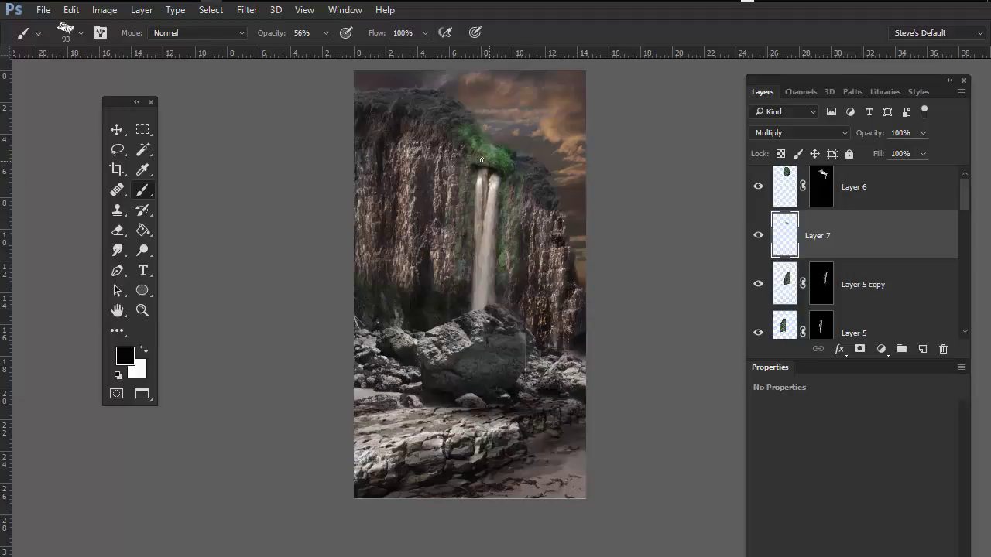
left_click(758, 188)
left_click(758, 187)
left_click(758, 188)
left_click(758, 188)
Lower the opacity of Layer 3, the Color-mode tint clipped to the MVI_0900 waterfall
scroll(954, 232, "down", 5)
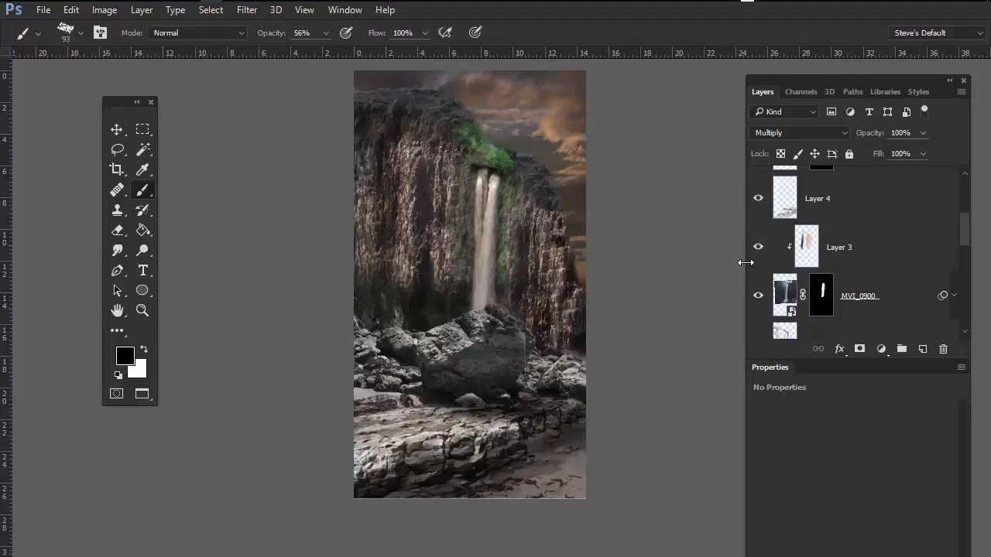
left_click(875, 138)
type("99")
key("Return")
left_click(811, 246)
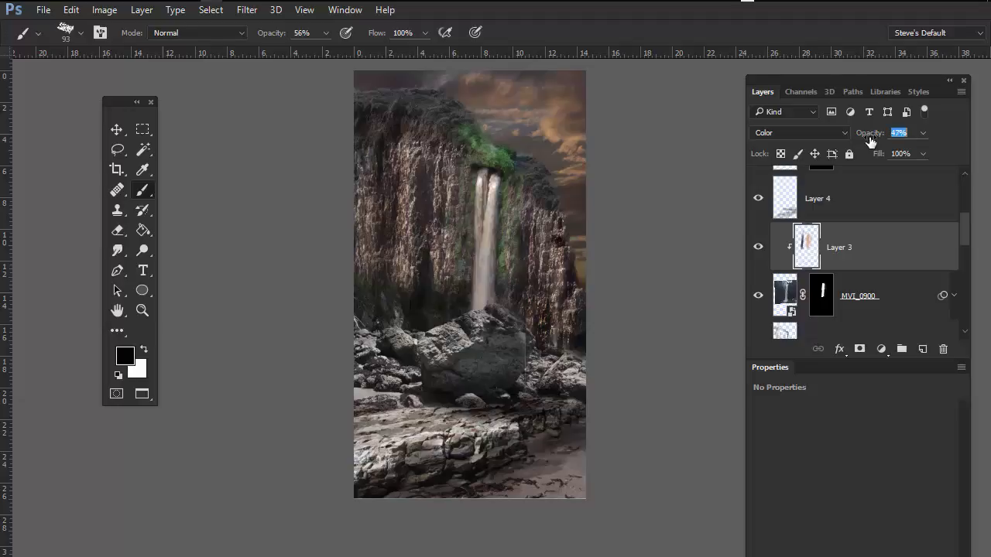
left_click_drag(871, 141, 860, 145)
Open the contents of the MVI_0900 smart object to view the source waterfall video, and close them again
left_click(784, 294)
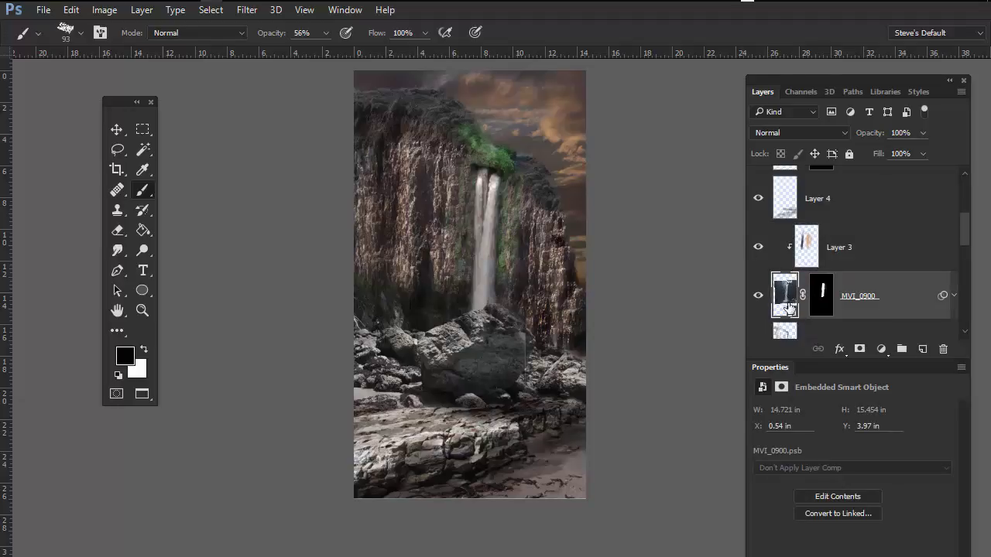
double_click(787, 305)
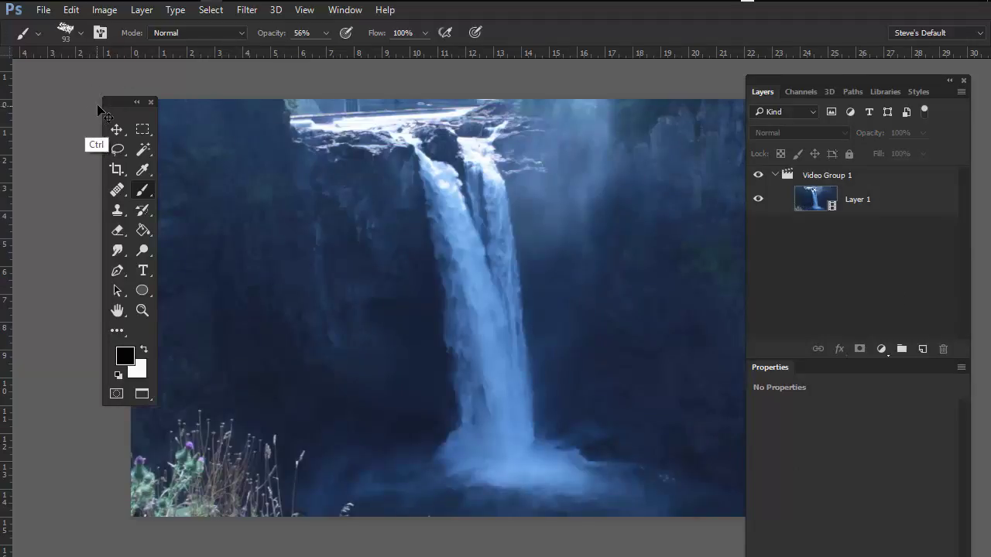
key("ctrl+w")
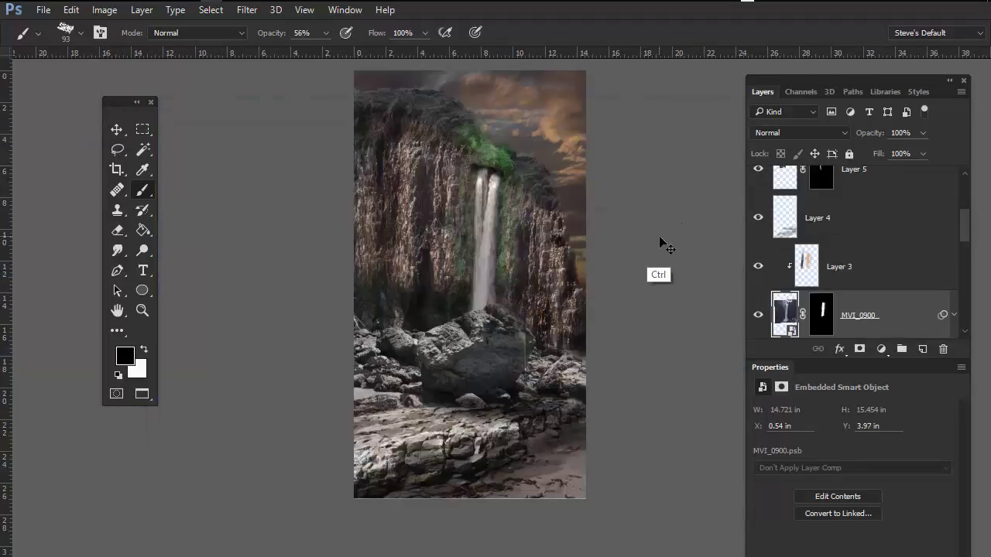
Edit the Hue/Saturation smart filter on MVI_0900, setting saturation to -84 and lightness to -16
left_click_drag(965, 229, 956, 248)
left_click(952, 195)
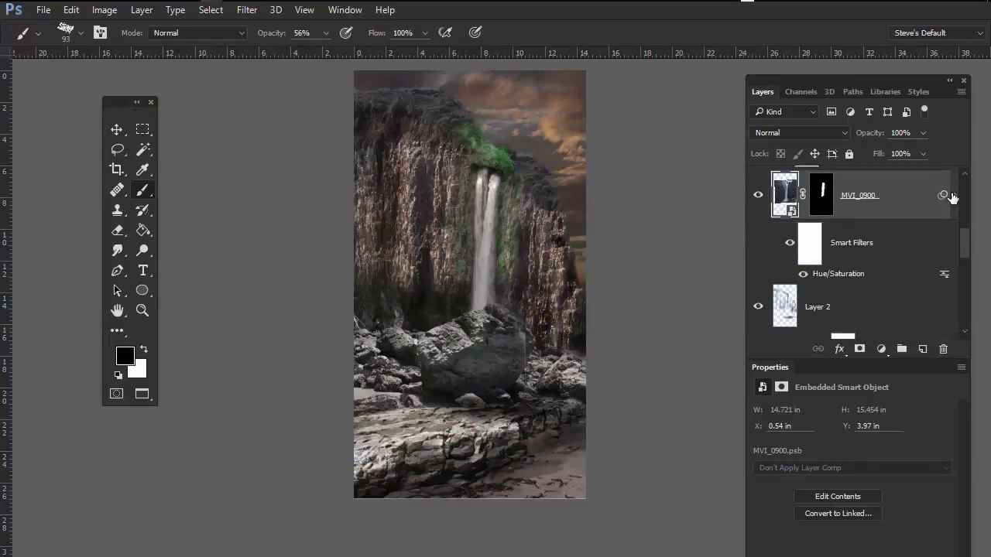
double_click(839, 275)
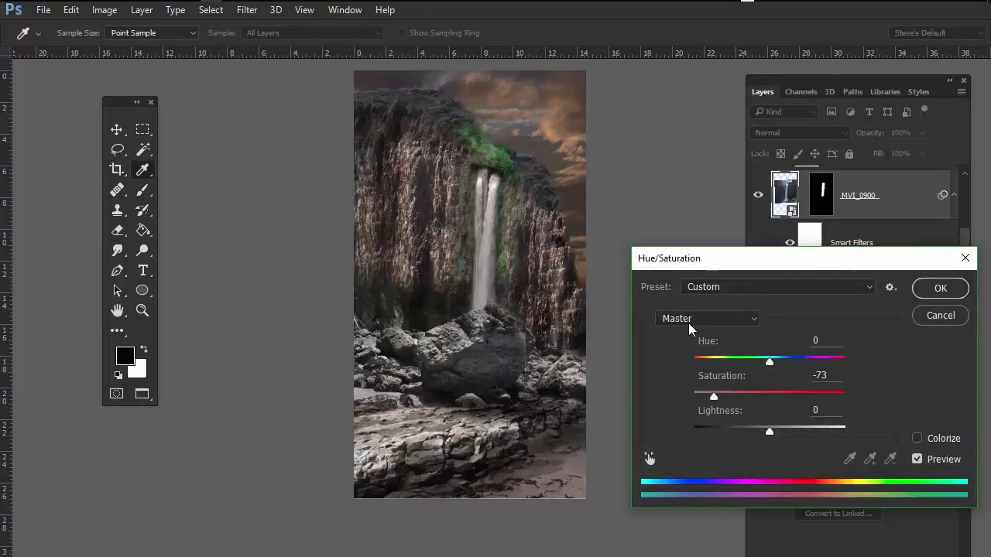
left_click_drag(713, 396, 714, 402)
left_click_drag(769, 432, 760, 442)
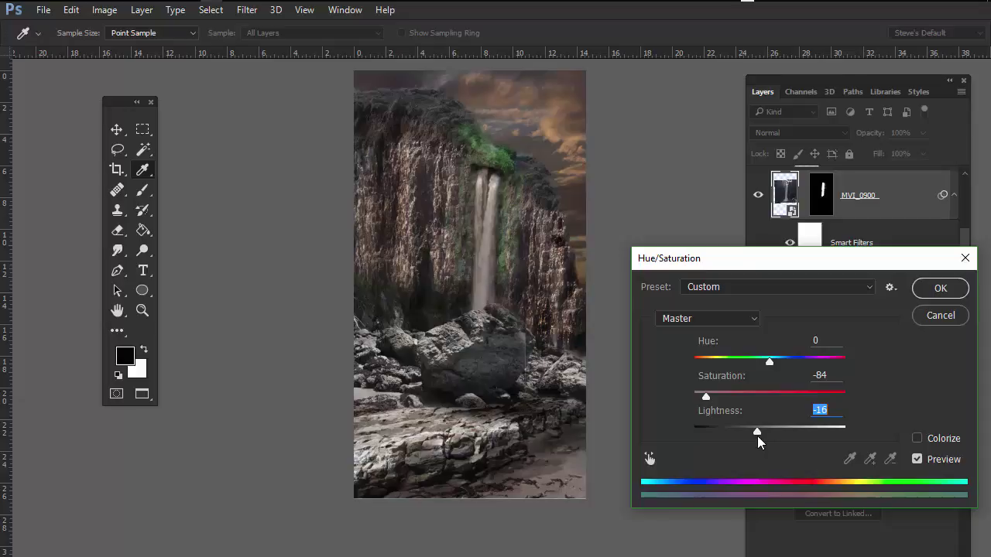
left_click(916, 286)
key("b")
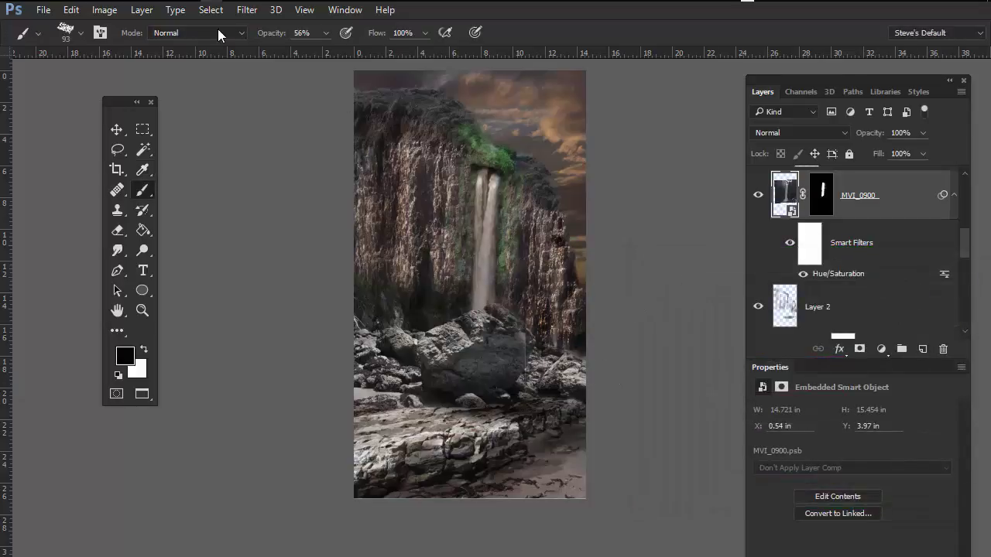
Show the Timeline, dock it beneath the image, and create a video timeline for the composite
left_click(249, 11)
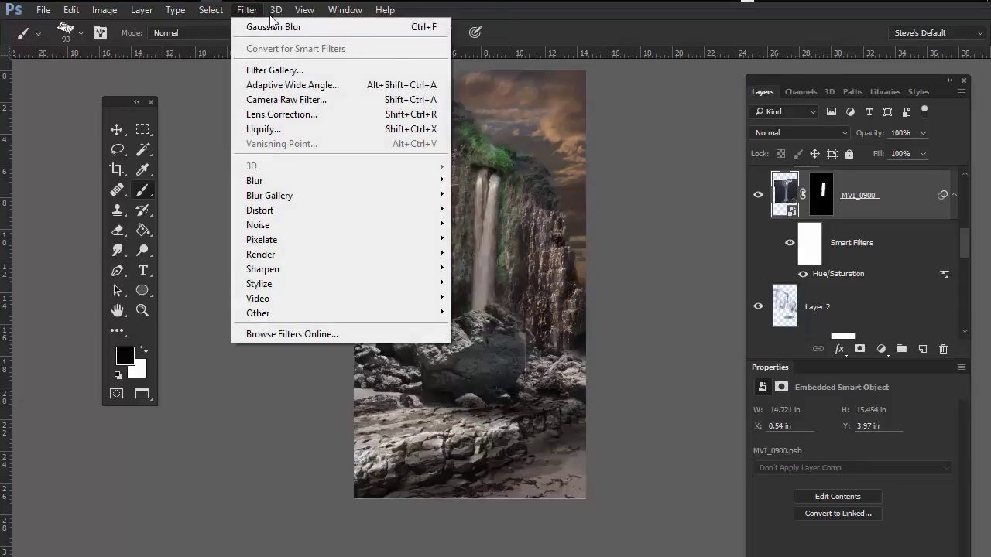
mouse_move(353, 17)
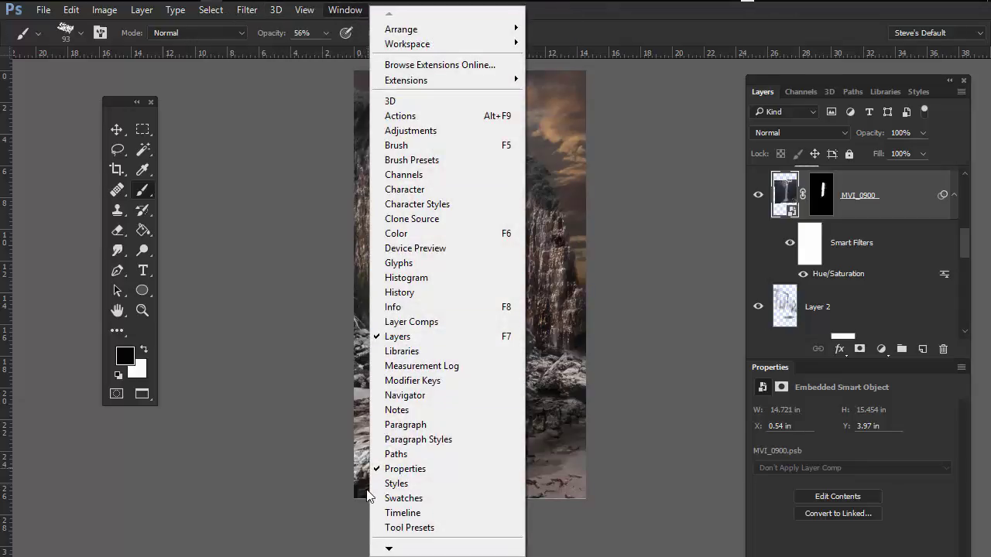
left_click(391, 514)
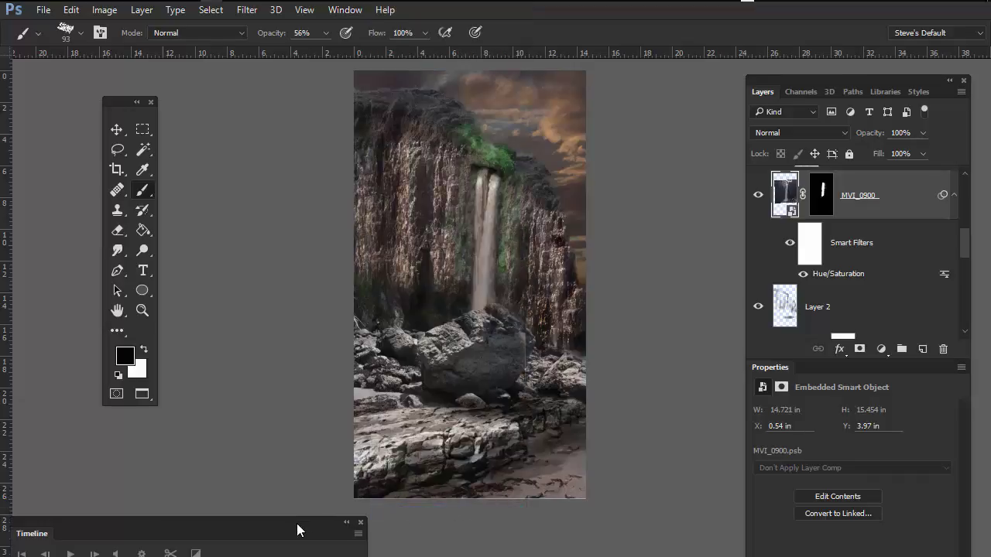
left_click_drag(297, 530, 341, 556)
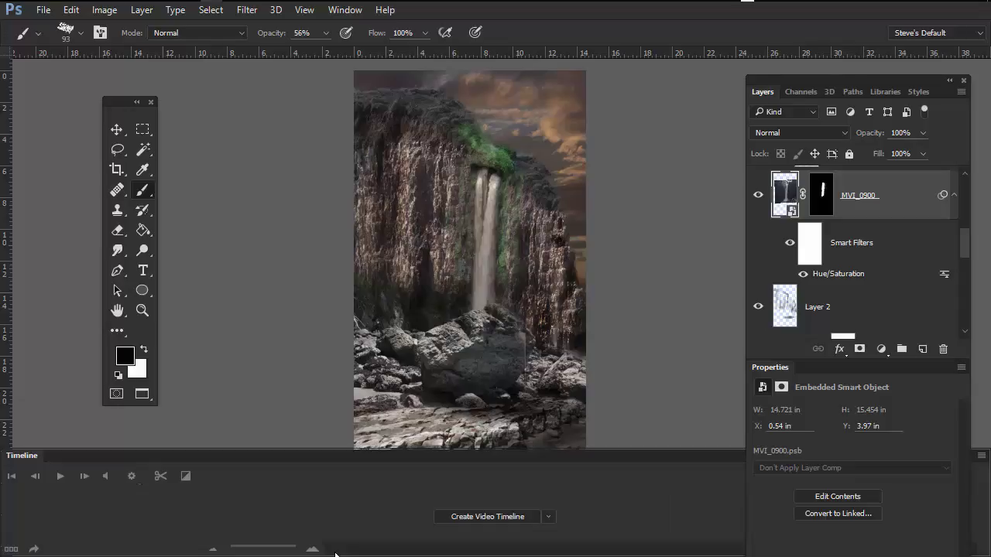
left_click(488, 517)
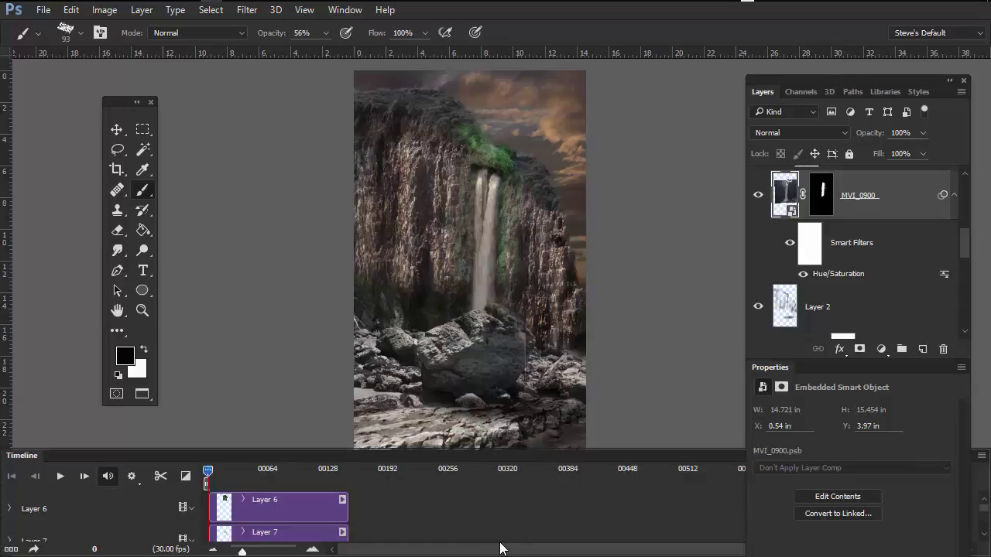
Inspect the waterfall's motion up close at different points of the timeline, advancing the playhead to frame 134
scroll(484, 174, "up", 2)
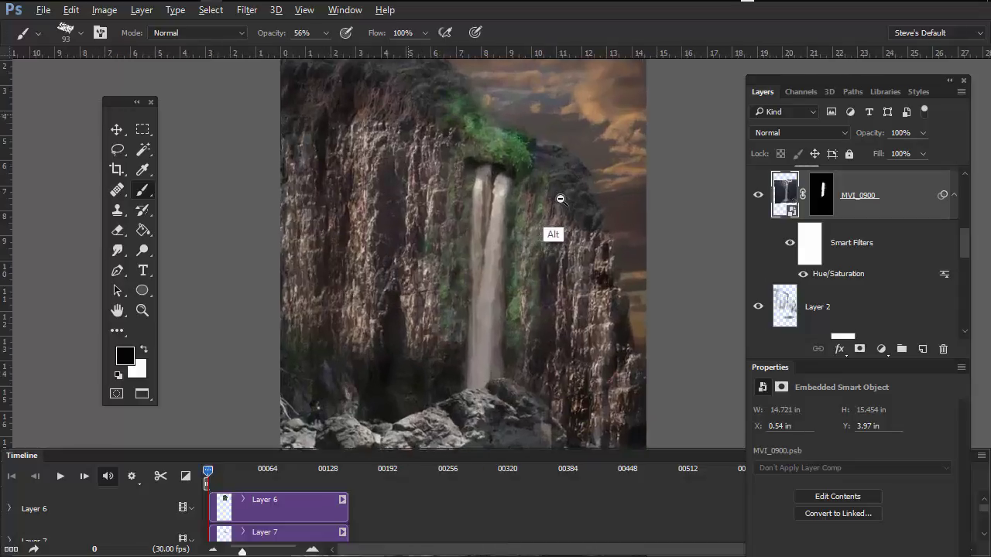
scroll(561, 199, "up", 3)
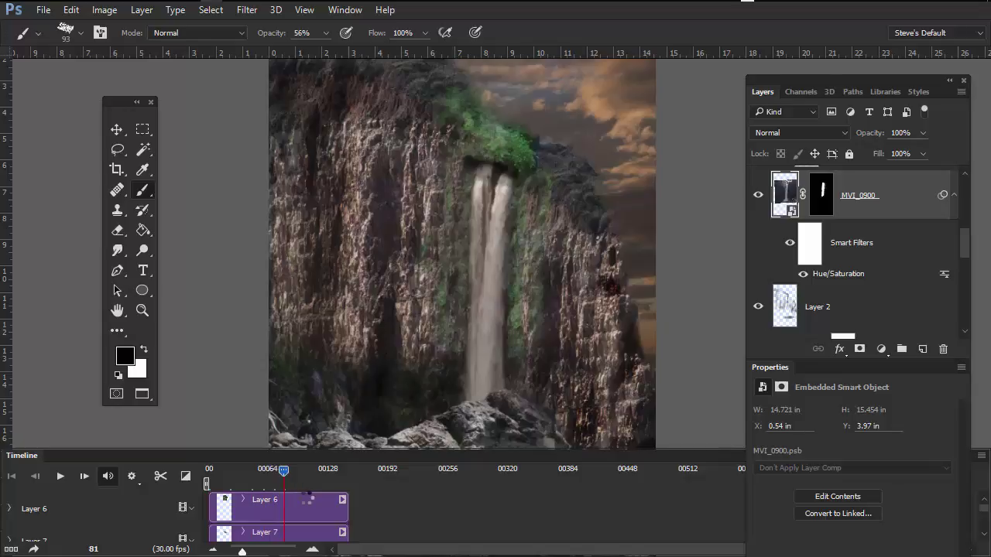
key("alt")
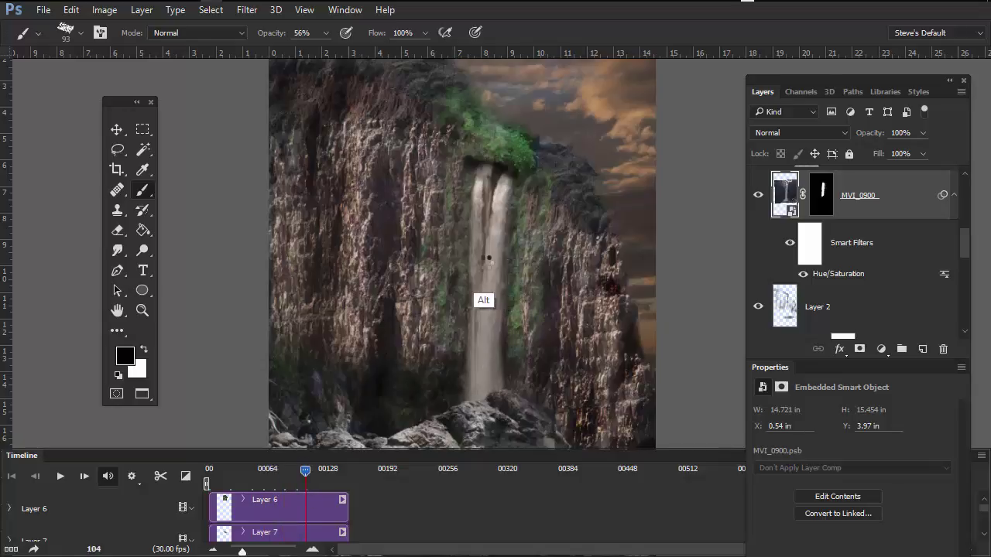
key("alt+space")
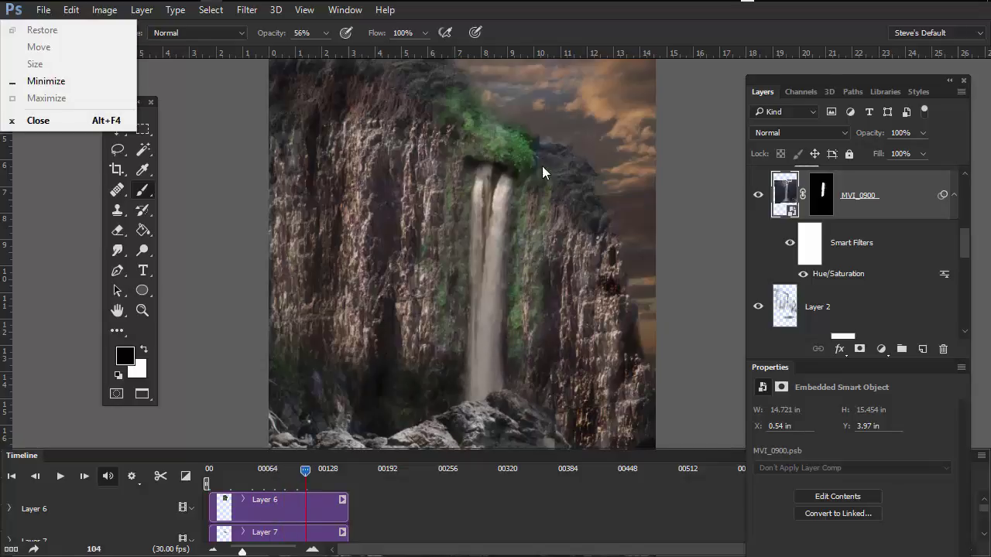
key("Escape")
key("alt")
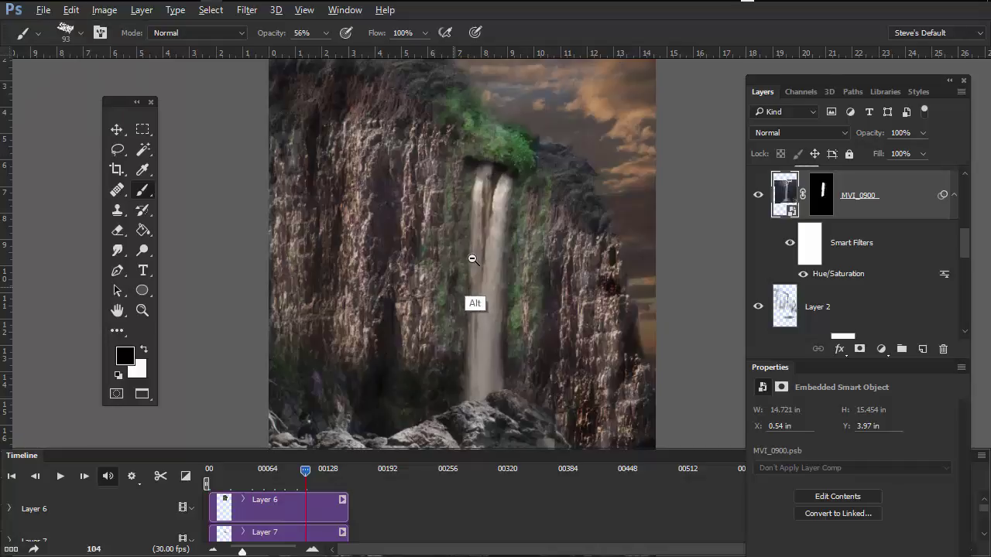
left_click_drag(490, 267, 465, 331)
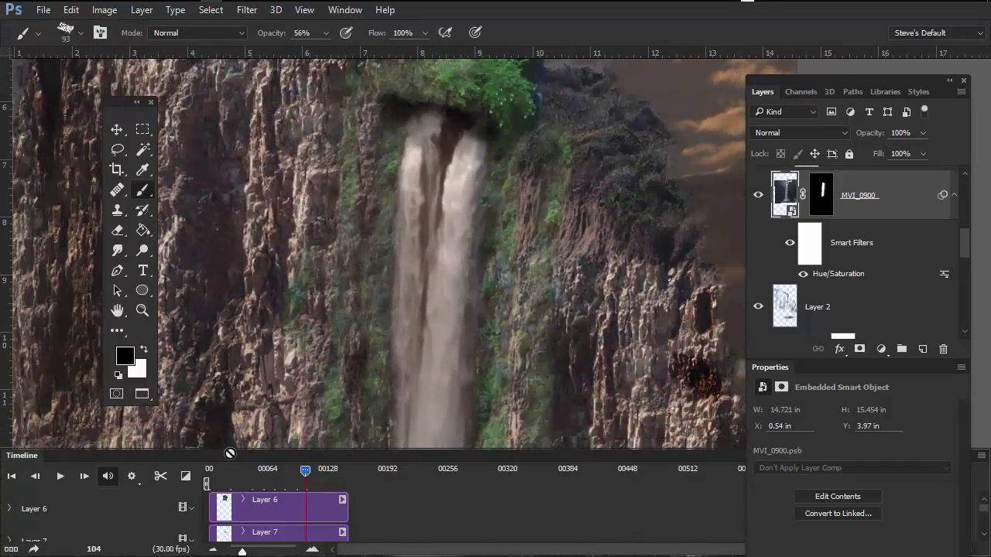
left_click_drag(305, 470, 332, 470)
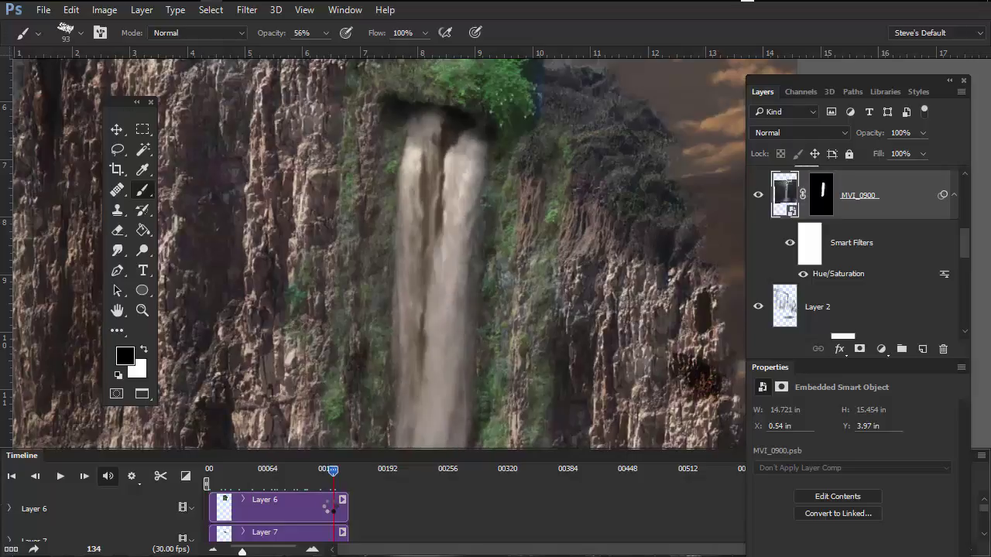
Fit the composite in view, and move and shrink the Layers and Properties panel group to uncover more of the workspace
key("ctrl+0")
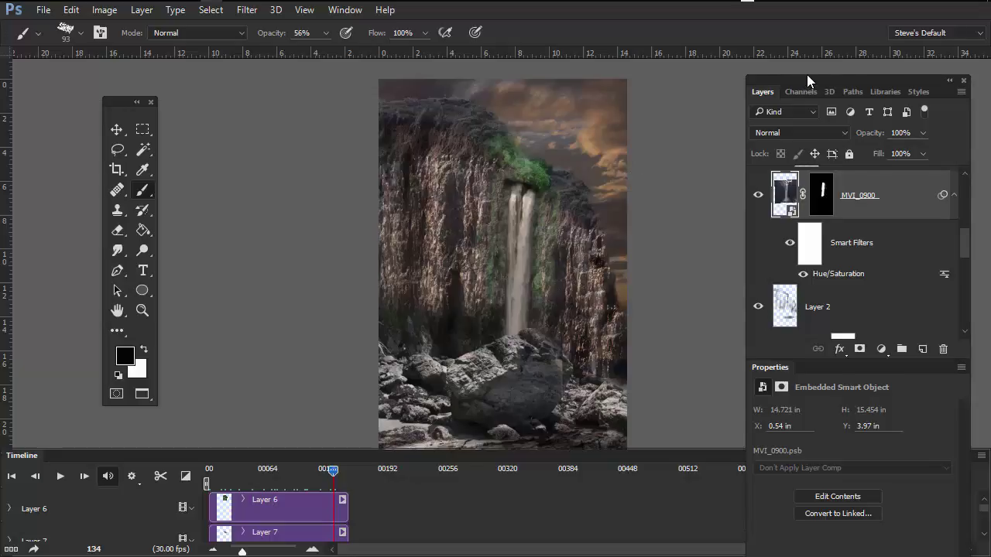
left_click_drag(807, 74, 792, 25)
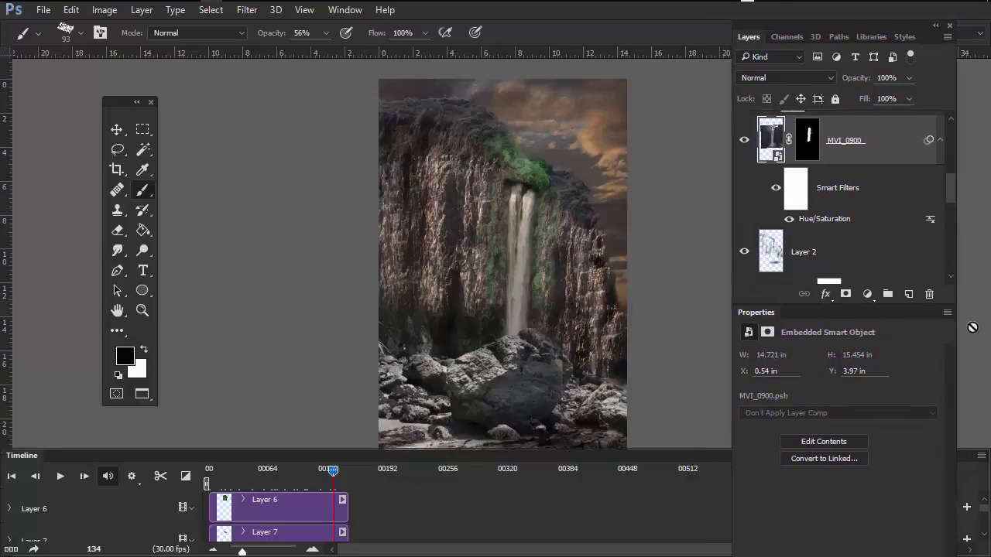
left_click_drag(954, 301, 924, 241)
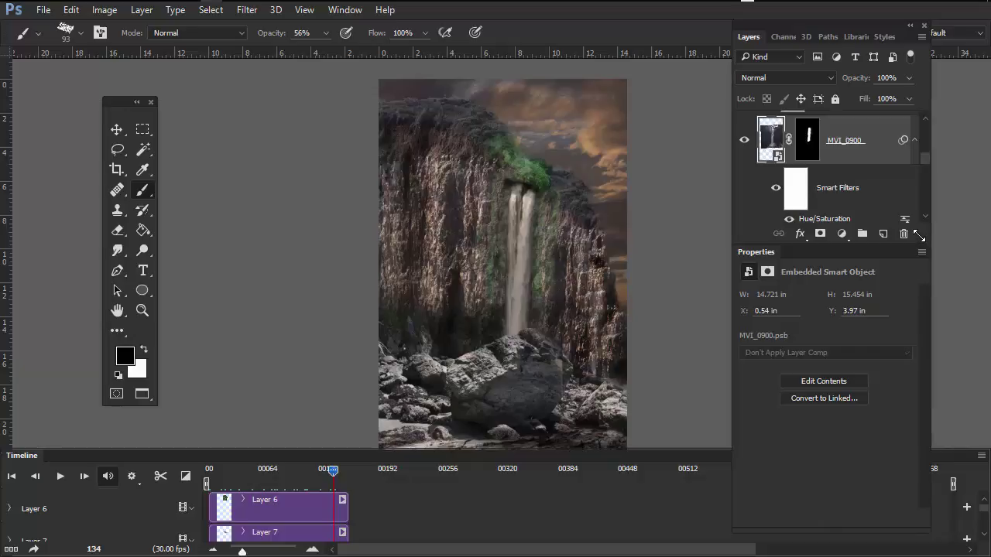